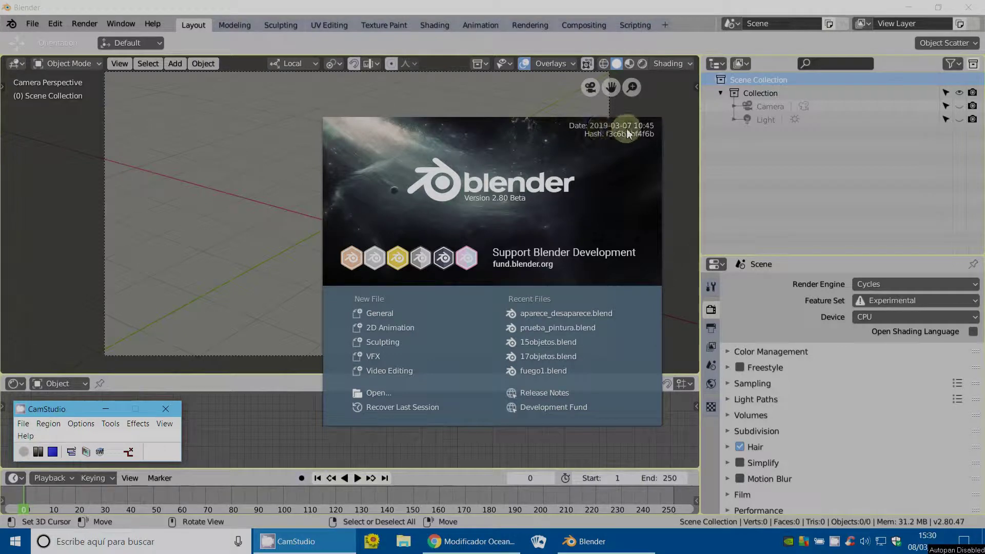
Close the splash screen and enlarge the render settings area by raising the Outliner/Properties border.
{"action": "left_click", "coordinate": [285, 176]}
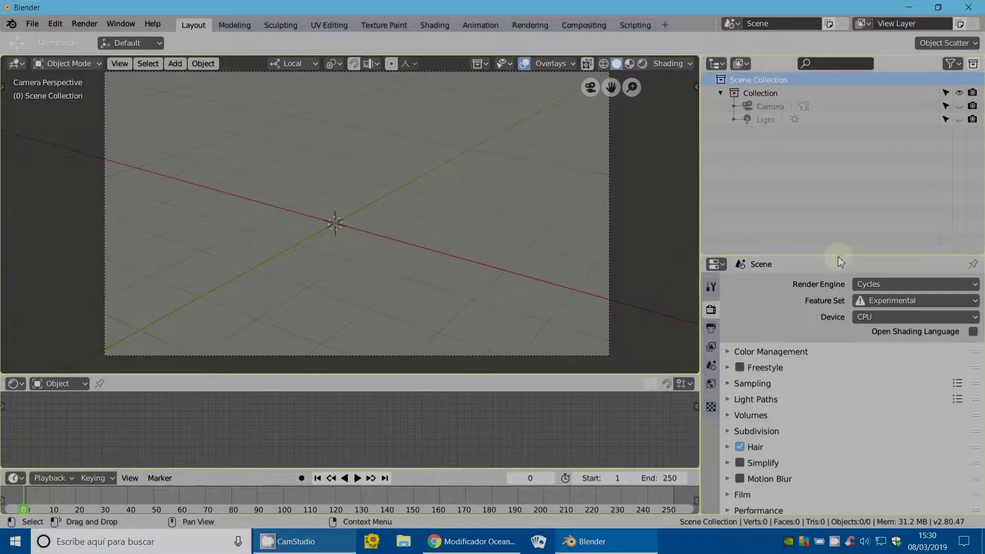
{"action": "left_click_drag", "start_coordinate": [839, 259], "coordinate": [839, 147]}
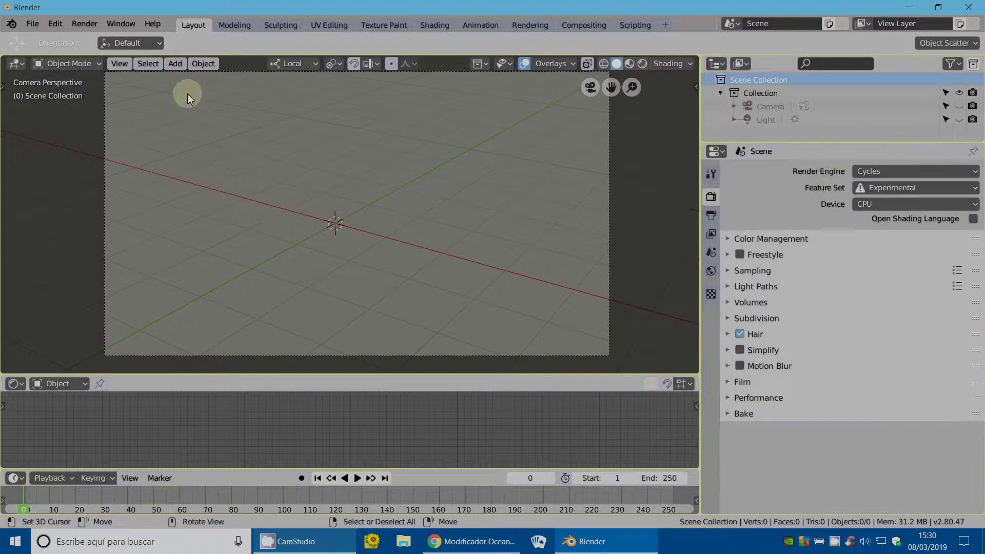
Add a mesh plane and scale it up.
{"action": "left_click", "coordinate": [171, 63]}
{"action": "mouse_move", "coordinate": [193, 79]}
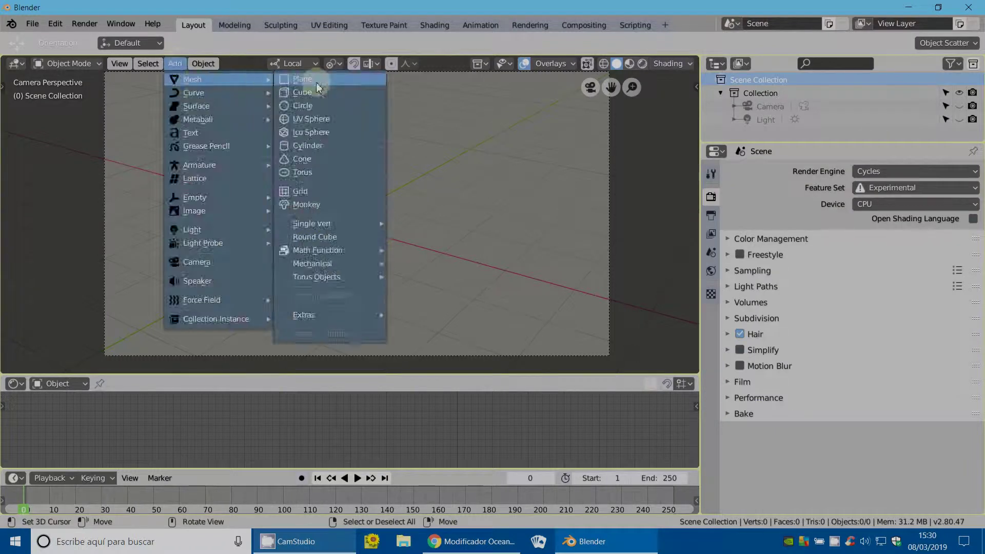
{"action": "left_click", "coordinate": [303, 79]}
{"action": "key", "text": "s"}
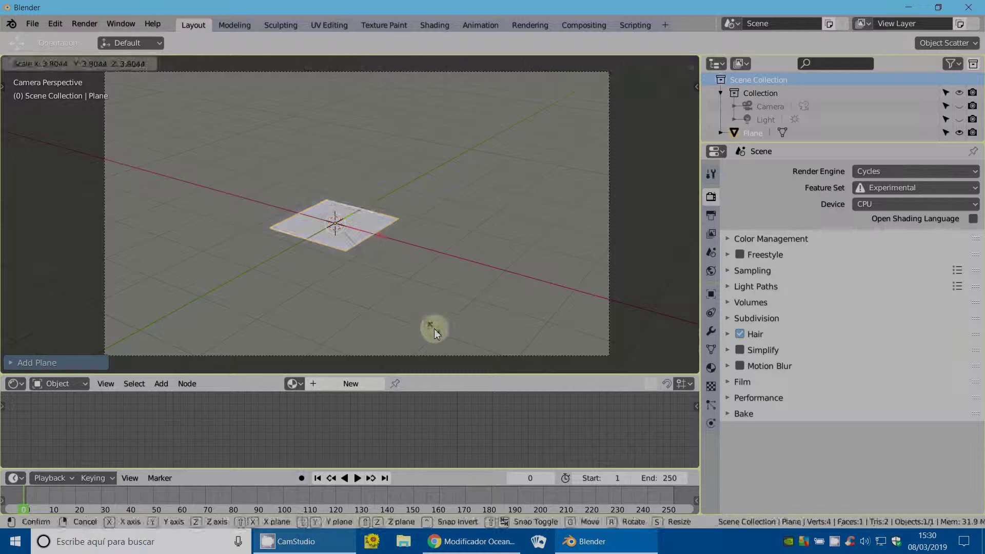
{"action": "left_click", "coordinate": [430, 317]}
Apply the plane's rotation and scale, then bring up its Add Modifier list.
{"action": "key", "text": "ctrl+a"}
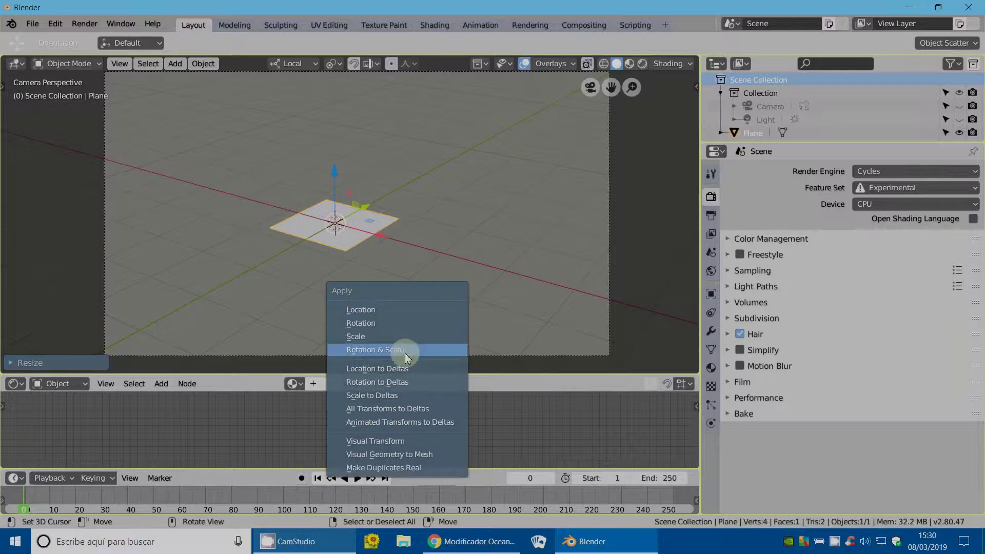
{"action": "left_click", "coordinate": [402, 347]}
{"action": "left_click", "coordinate": [710, 331]}
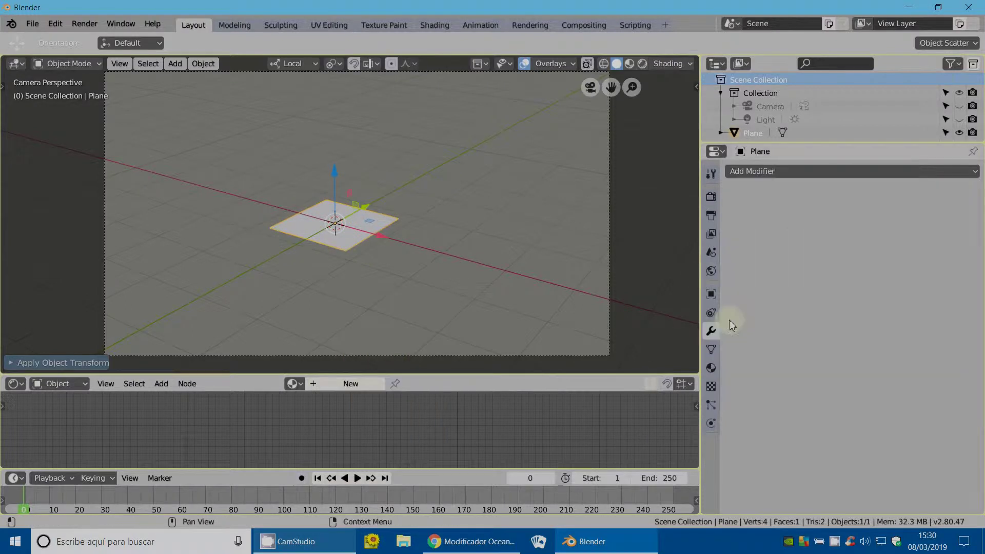
{"action": "left_click", "coordinate": [909, 172]}
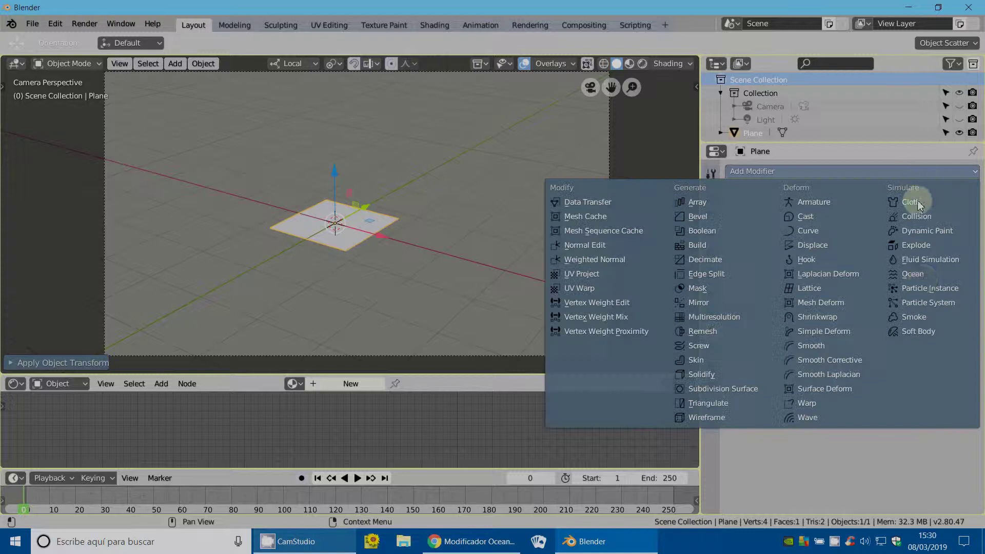
Add an Ocean modifier to the plane with Repeat X and Repeat Y set to 2.
{"action": "left_click", "coordinate": [912, 277]}
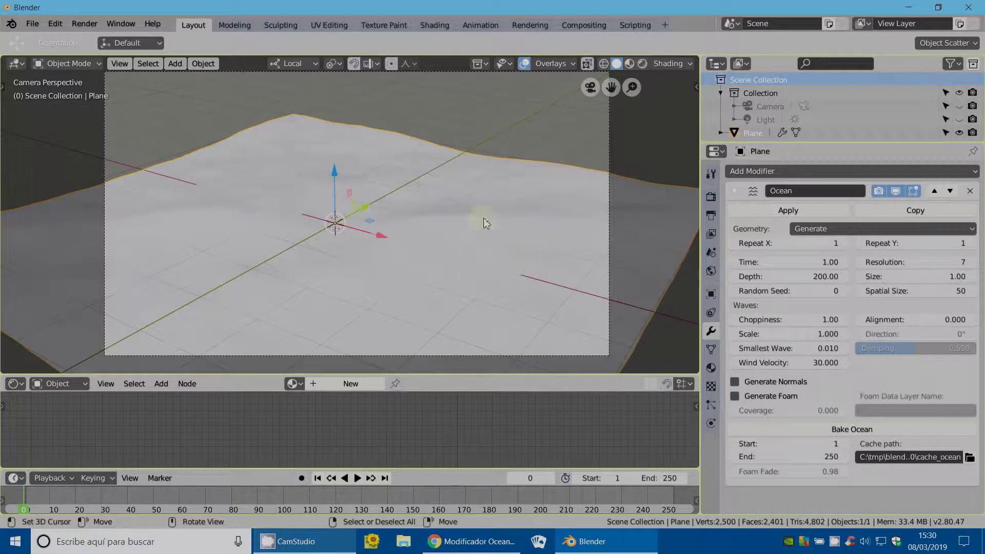
{"action": "scroll", "coordinate": [428, 215], "scroll_direction": "up", "scroll_amount": 2}
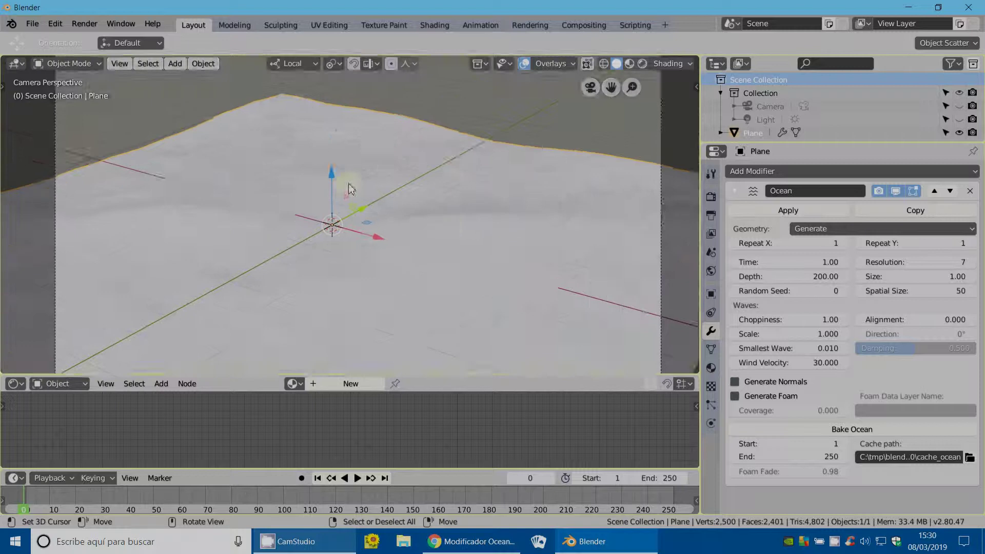
{"action": "scroll", "coordinate": [485, 202], "scroll_direction": "down", "scroll_amount": 3}
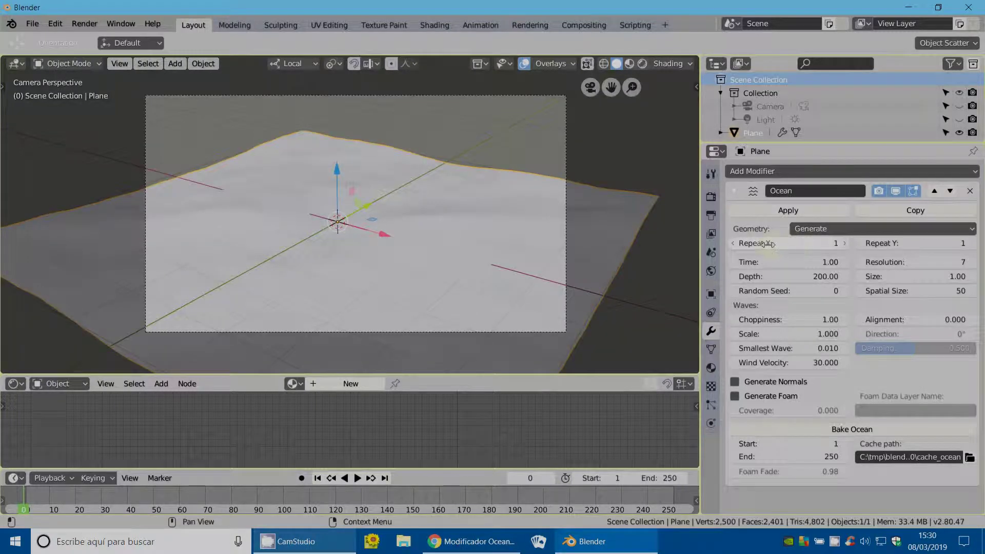
{"action": "left_click", "coordinate": [845, 244]}
{"action": "scroll", "coordinate": [564, 287], "scroll_direction": "down", "scroll_amount": 3}
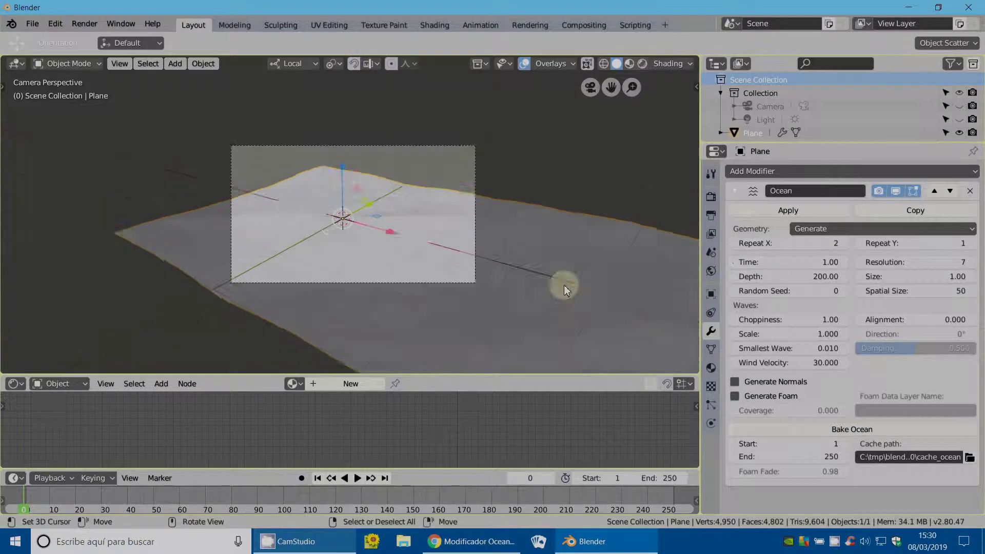
{"action": "scroll", "coordinate": [565, 287], "scroll_direction": "down", "scroll_amount": 2}
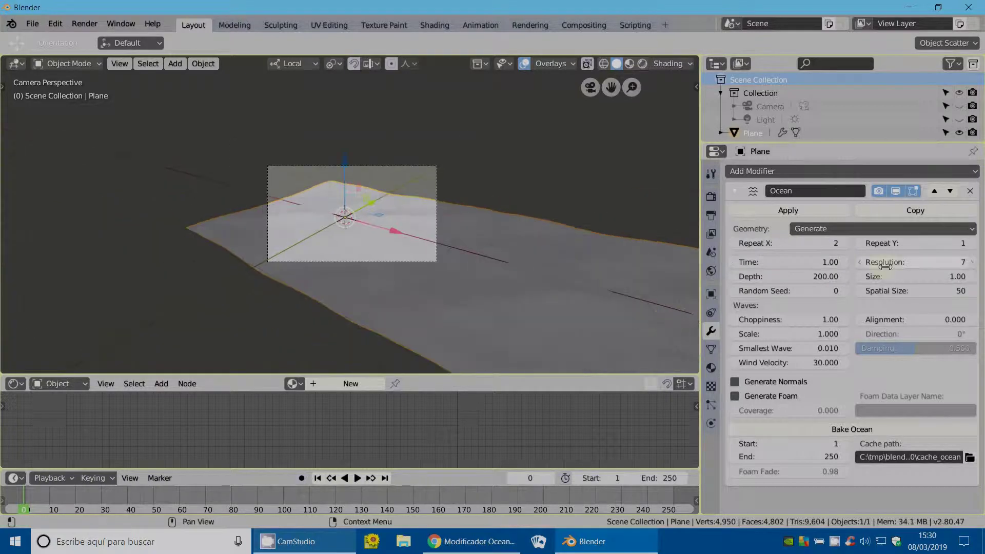
{"action": "scroll", "coordinate": [462, 259], "scroll_direction": "up", "scroll_amount": 2}
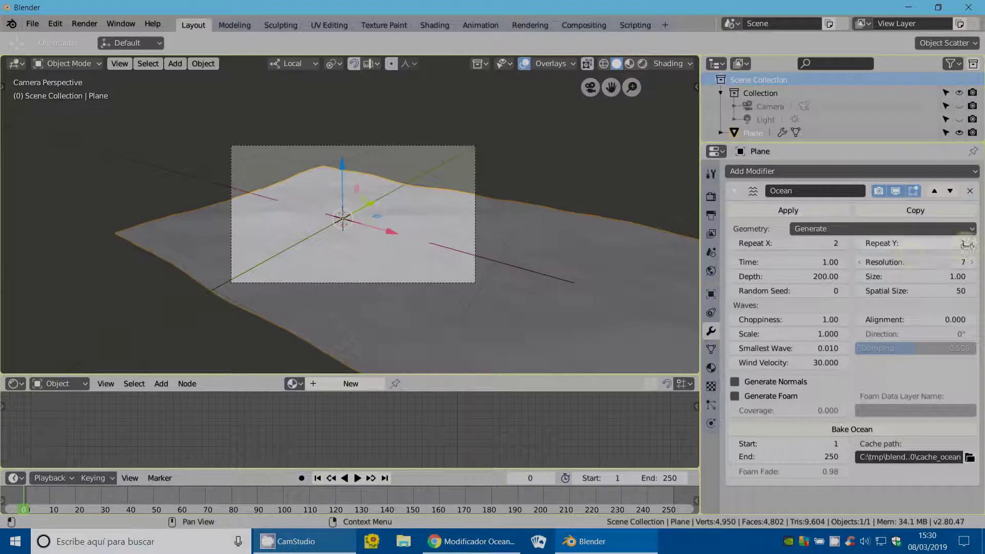
{"action": "left_click", "coordinate": [973, 243]}
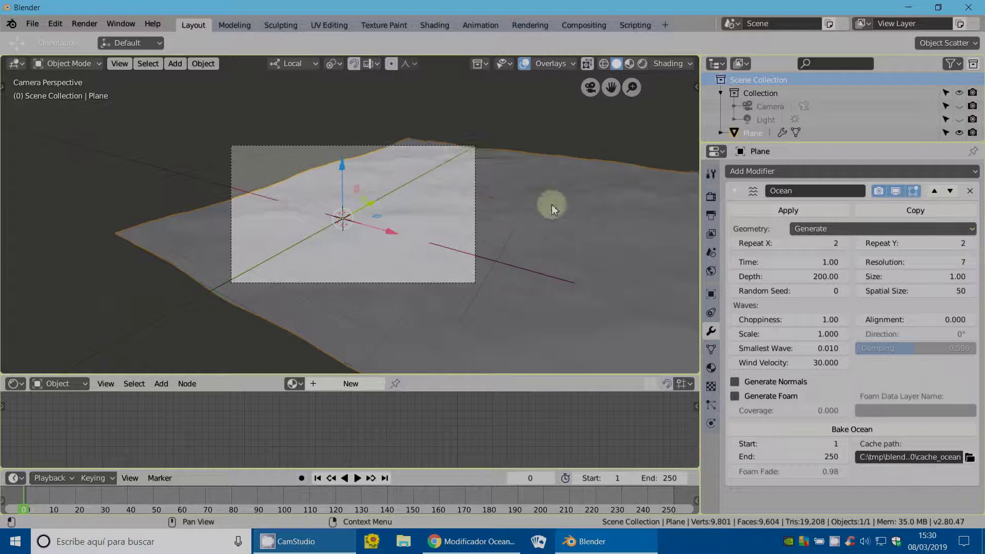
{"action": "scroll", "coordinate": [466, 209], "scroll_direction": "down", "scroll_amount": 1}
{"action": "scroll", "coordinate": [398, 250], "scroll_direction": "up", "scroll_amount": 3}
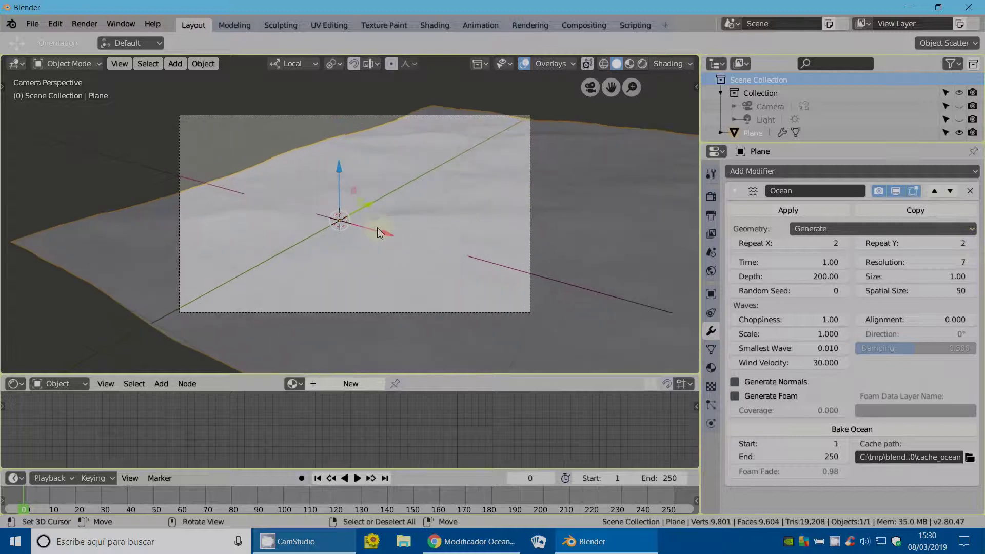
Slide the ocean plane along X and scale it larger.
{"action": "mouse_move", "coordinate": [378, 233]}
{"action": "left_mouse_down"}
{"action": "mouse_move", "coordinate": [136, 166]}
{"action": "mouse_move", "coordinate": [147, 174]}
{"action": "left_mouse_up"}
{"action": "key", "text": "s"}
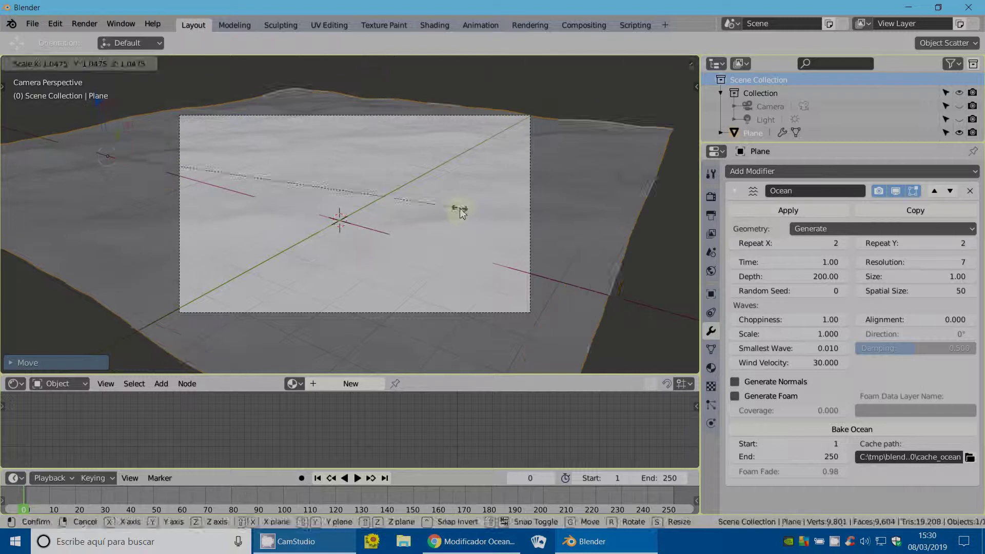
{"action": "left_click", "coordinate": [477, 164]}
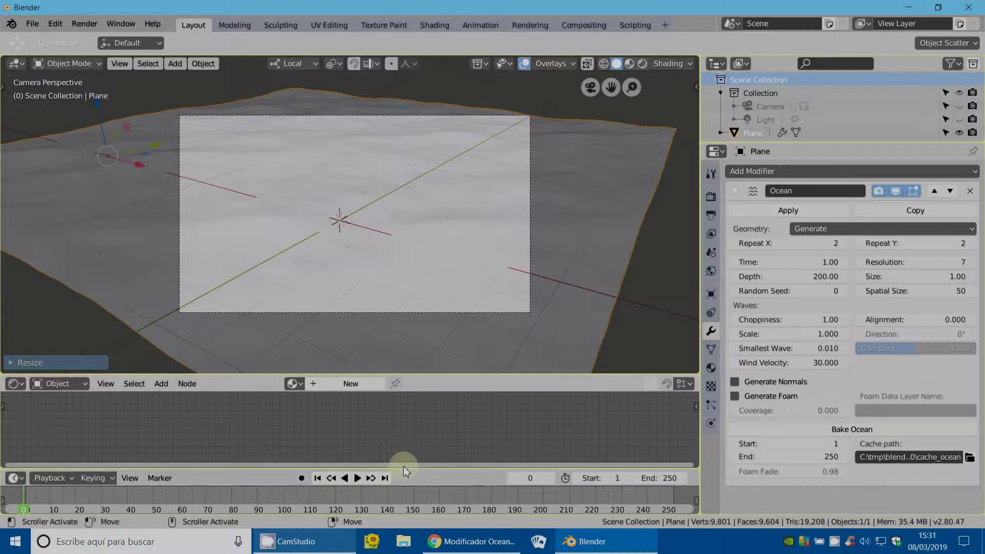
Keep the enlarged bottom area as Timeline, check end frame 250, and return to frame 1.
{"action": "left_click_drag", "start_coordinate": [403, 469], "coordinate": [379, 444]}
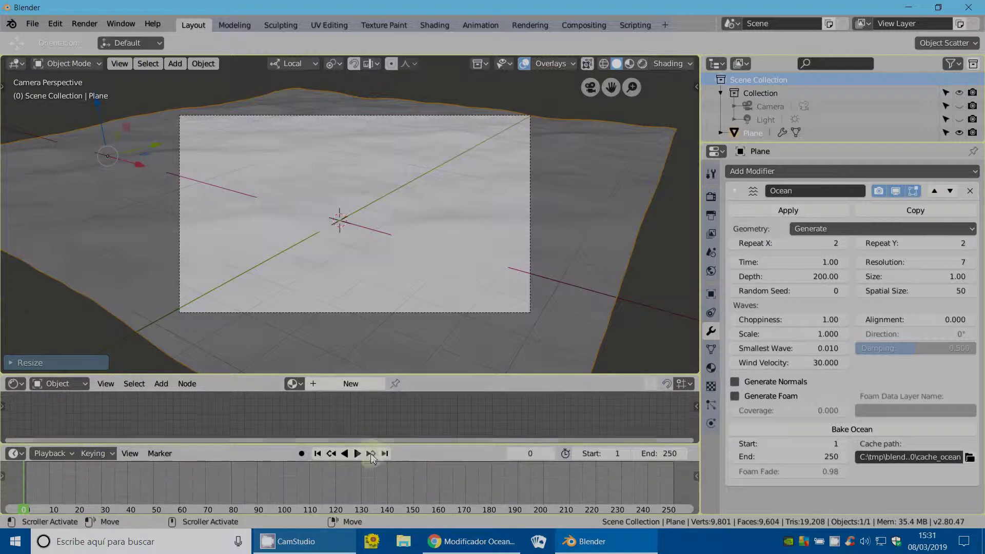
{"action": "left_click", "coordinate": [14, 453]}
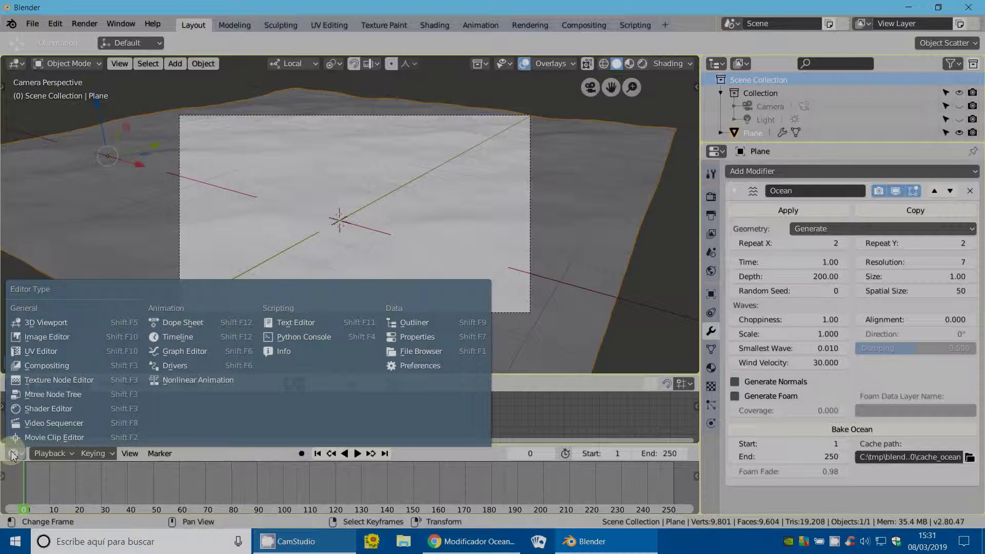
{"action": "left_click", "coordinate": [179, 340]}
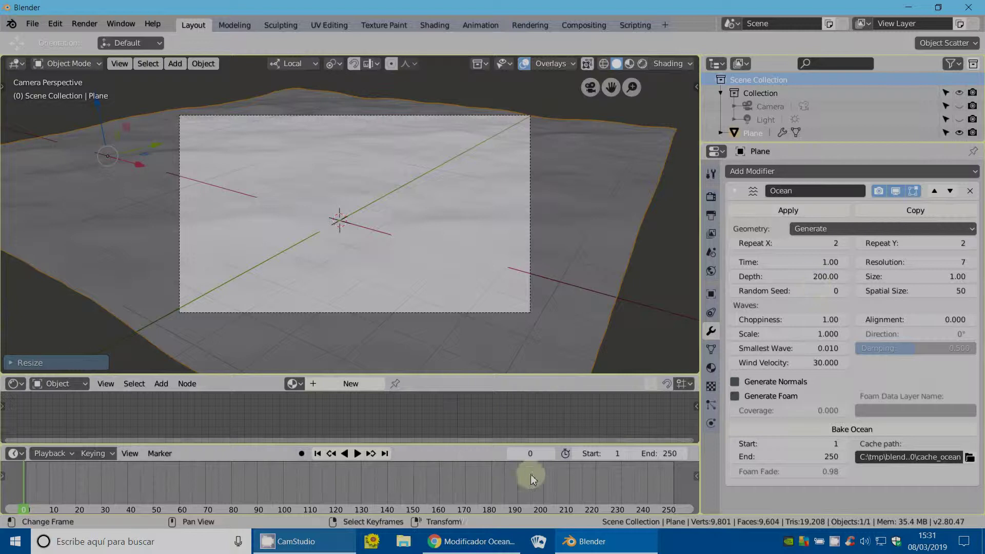
{"action": "scroll", "coordinate": [632, 479], "scroll_direction": "down", "scroll_amount": 1}
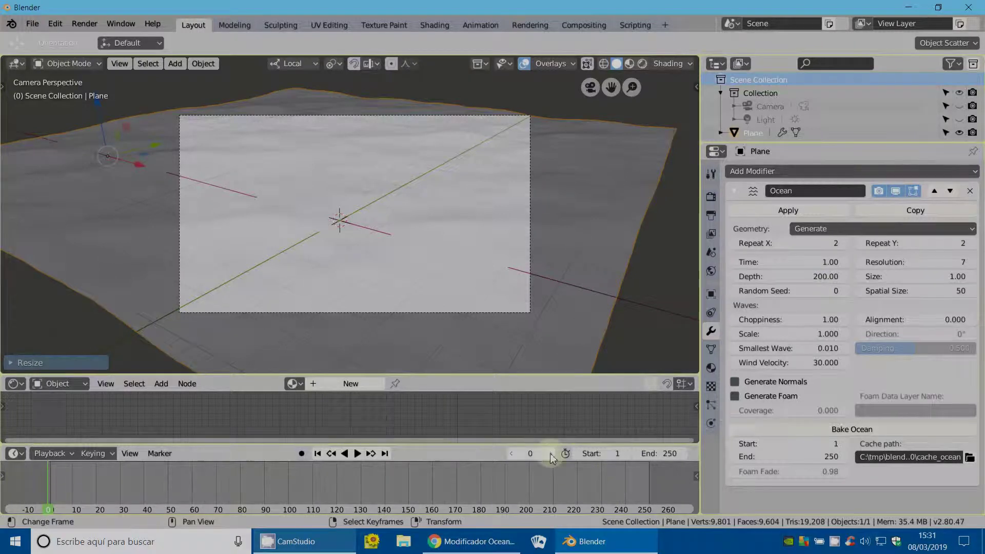
{"action": "key", "text": "Right"}
{"action": "left_click", "coordinate": [649, 492]}
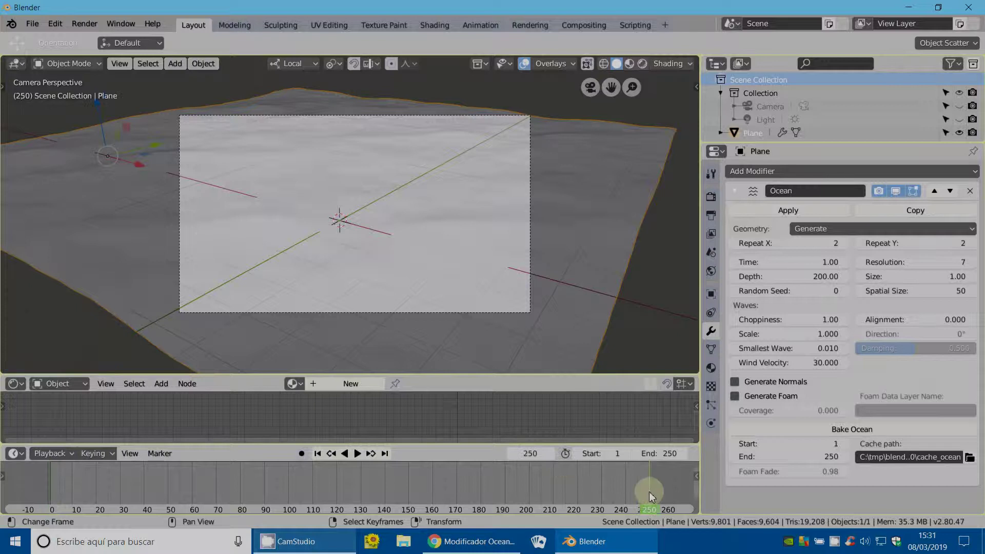
{"action": "left_click", "coordinate": [52, 484]}
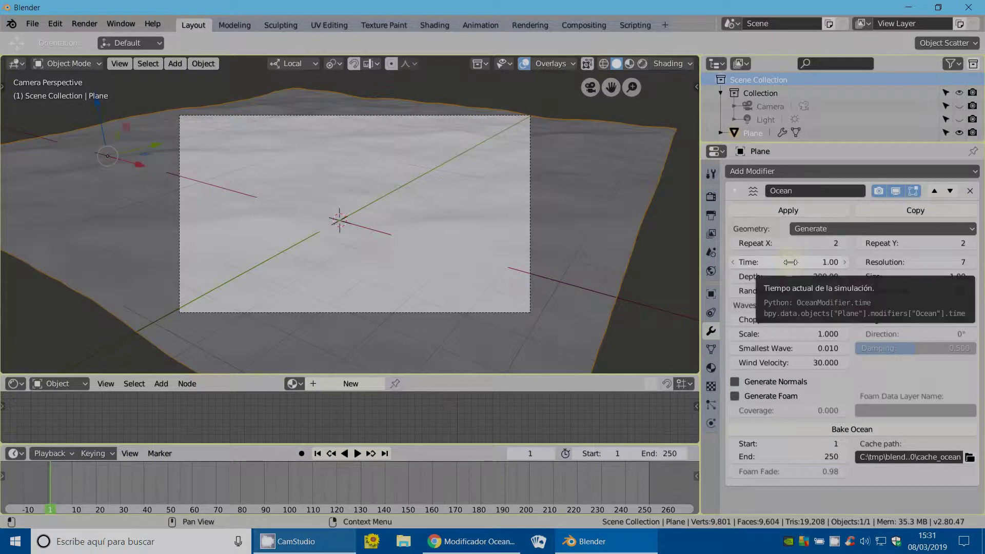
Keyframe Ocean Time at frame 1 and turn the top-right area into a Graph Editor.
{"action": "key", "text": "i"}
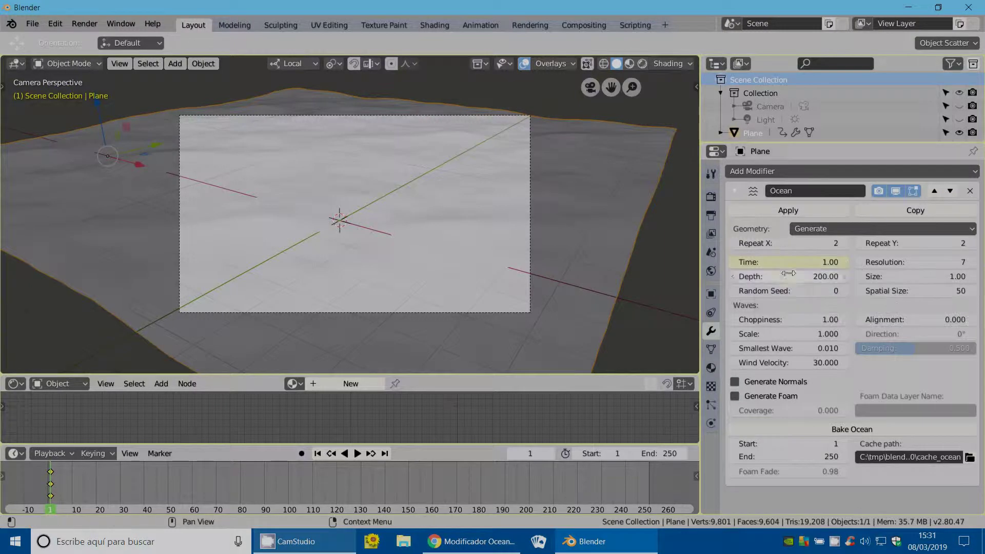
{"action": "left_click", "coordinate": [716, 63]}
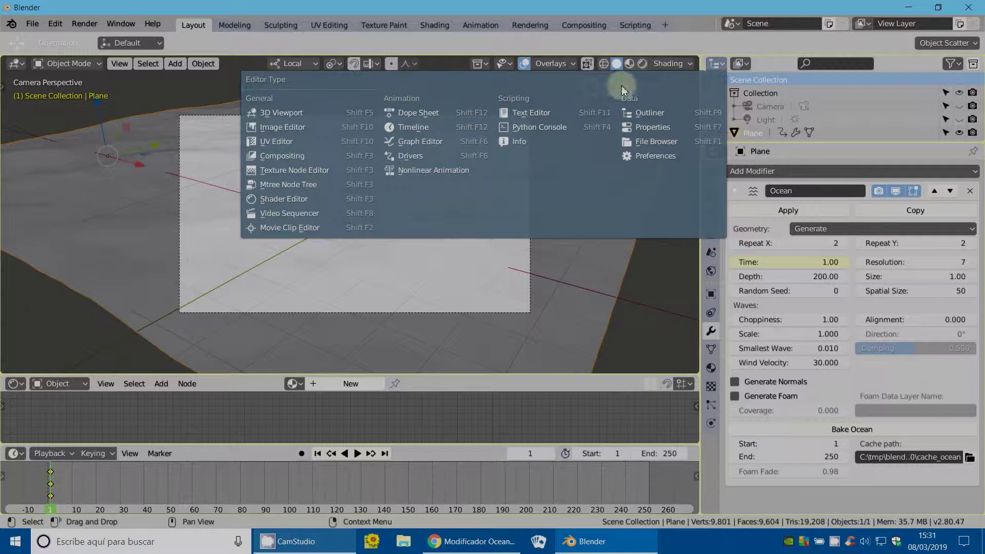
{"action": "left_click", "coordinate": [420, 143]}
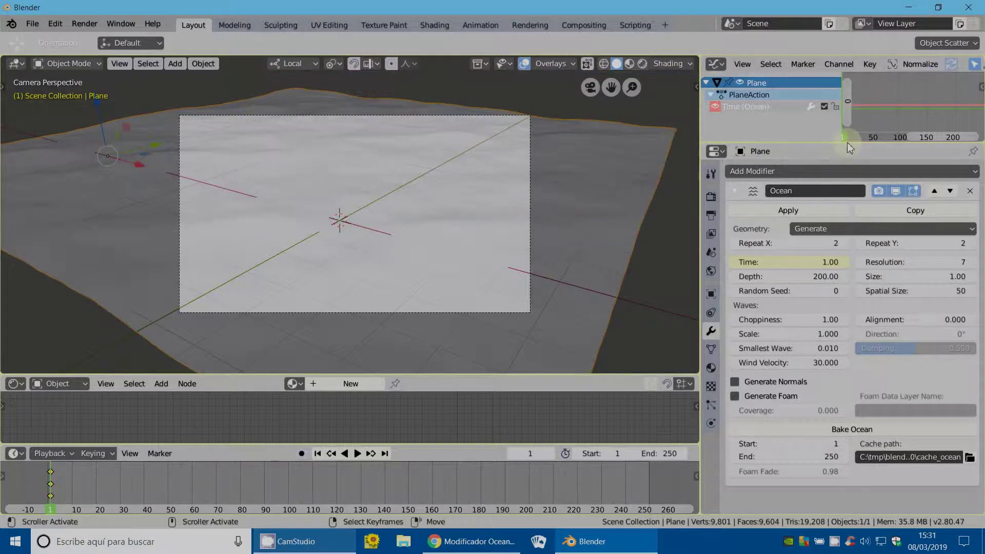
Enlarge and pan the Graph Editor, widening it beside the 3D view.
{"action": "left_click_drag", "start_coordinate": [847, 144], "coordinate": [851, 282]}
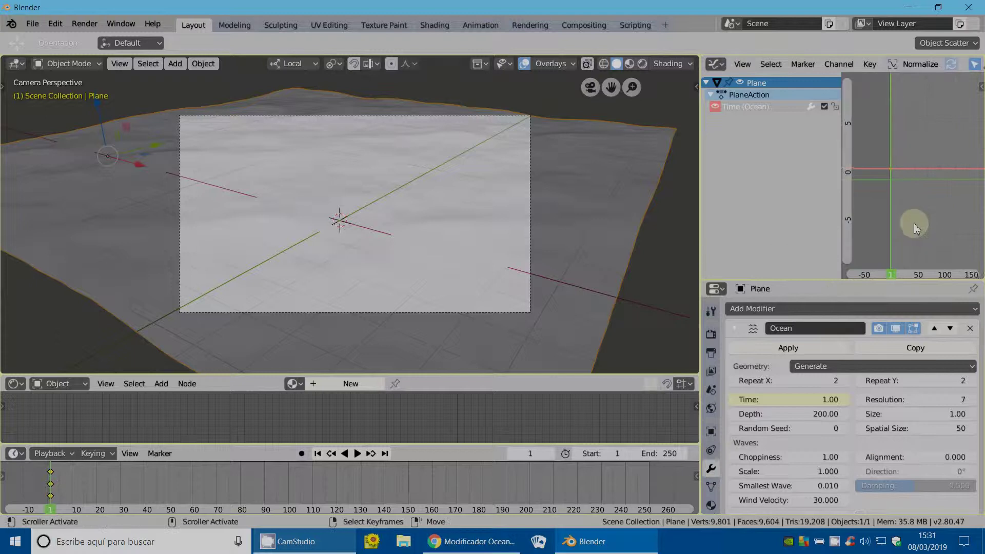
{"action": "scroll", "coordinate": [914, 223], "scroll_direction": "up", "scroll_amount": 1}
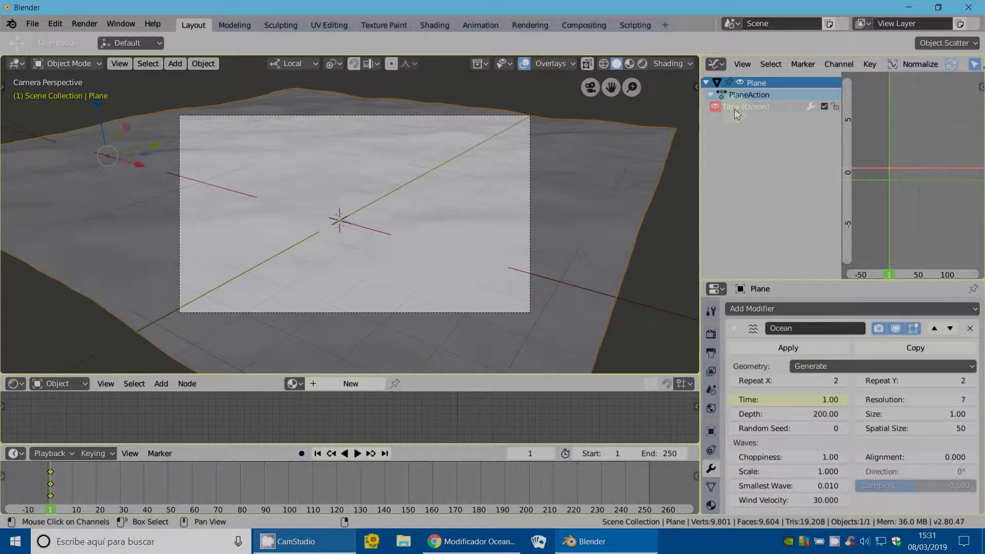
{"action": "middle_click_drag", "start_coordinate": [926, 221], "coordinate": [906, 209]}
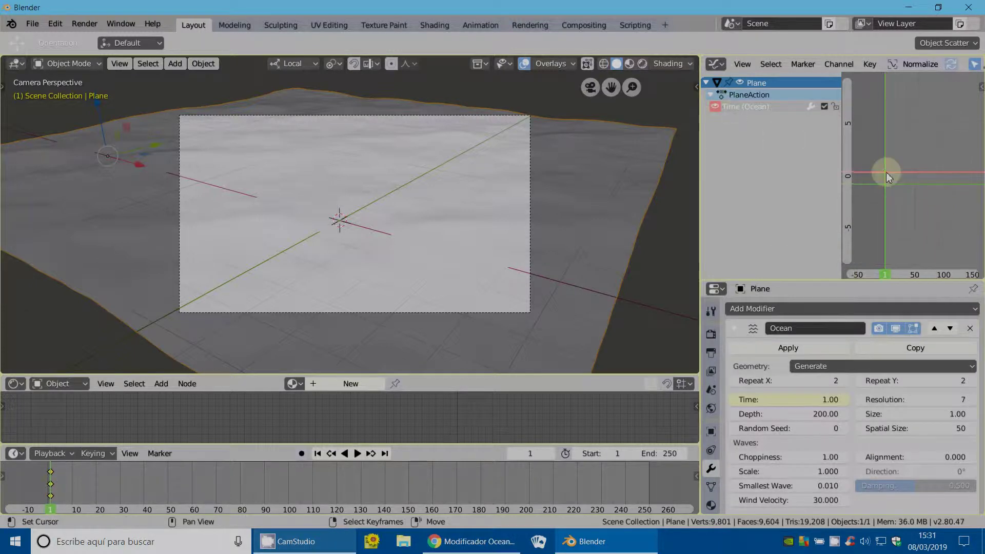
{"action": "left_click_drag", "start_coordinate": [700, 222], "coordinate": [641, 225]}
{"action": "scroll", "coordinate": [333, 469], "scroll_direction": "down", "scroll_amount": 2}
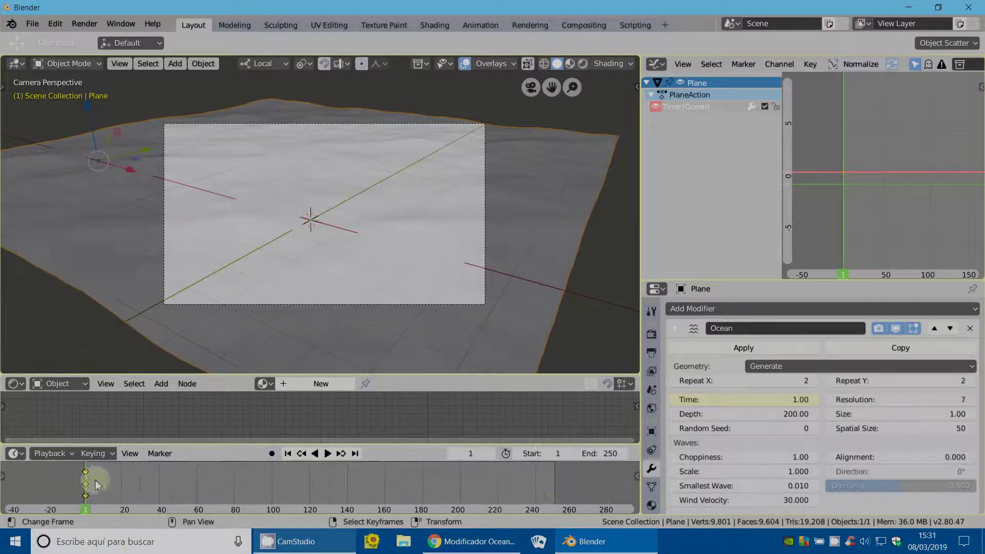
On frame 250, set Ocean Time to 20, keyframe it, and fit the curve in the Graph Editor.
{"action": "left_click", "coordinate": [555, 487]}
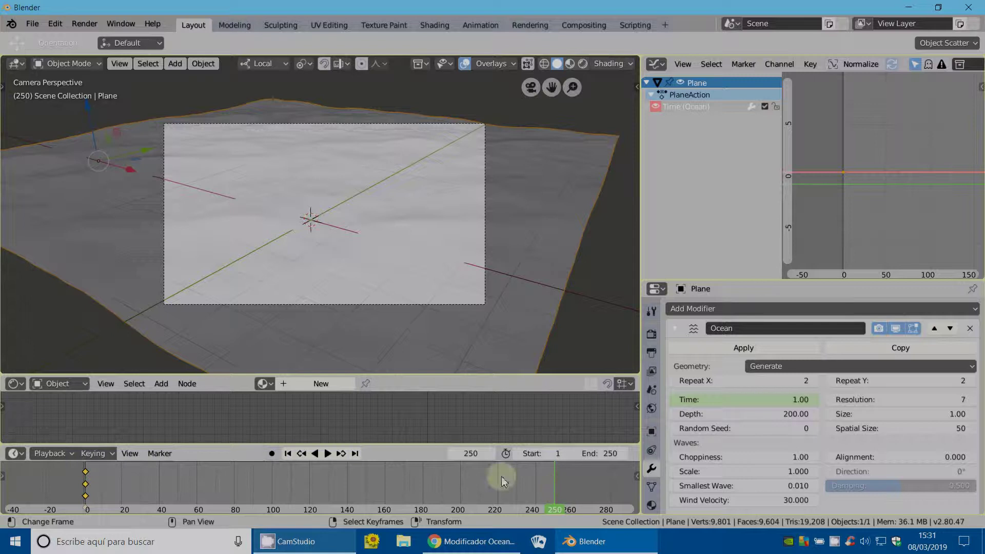
{"action": "left_click", "coordinate": [784, 399]}
{"action": "type", "text": "20"}
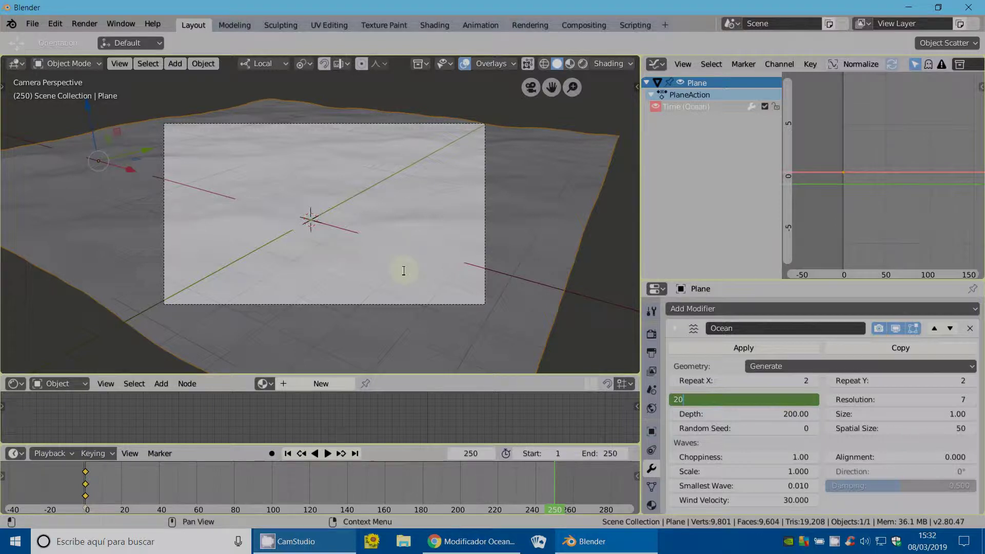
{"action": "key", "text": "Return"}
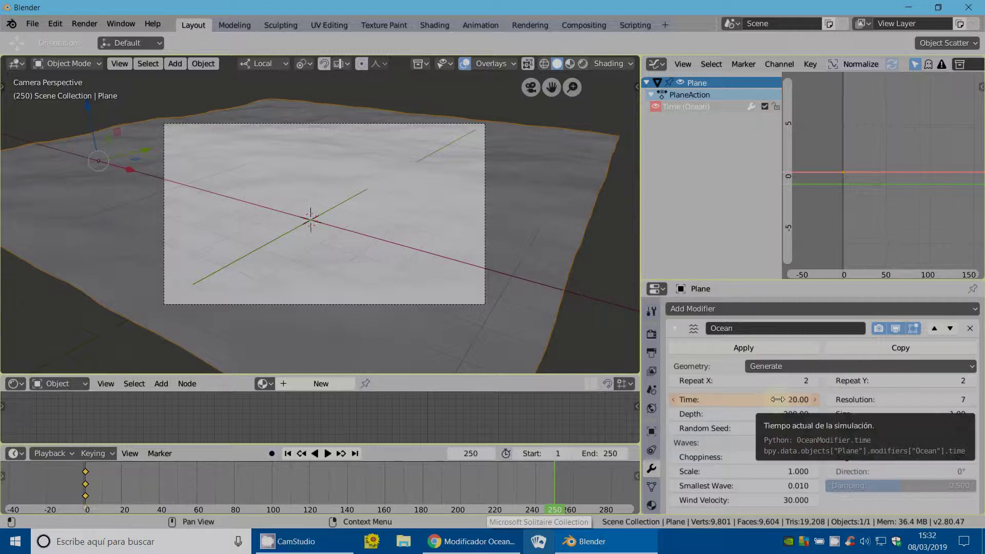
{"action": "key", "text": "i"}
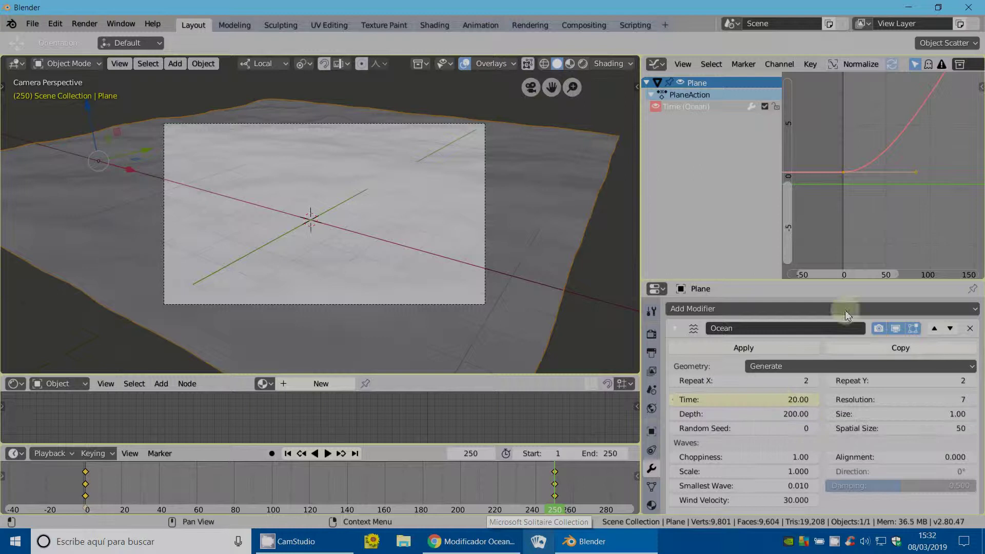
{"action": "key", "text": "Home"}
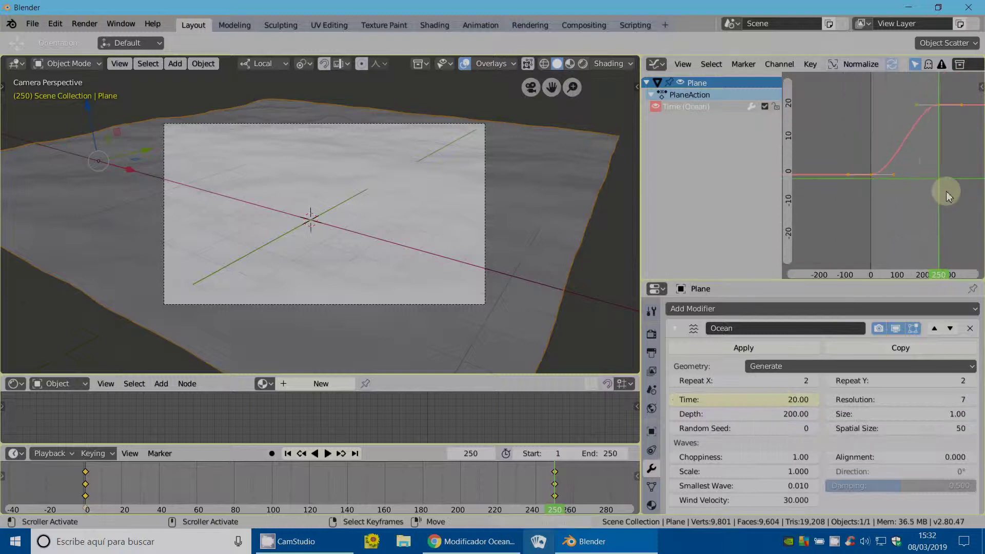
{"action": "middle_click_drag", "start_coordinate": [945, 190], "coordinate": [901, 137]}
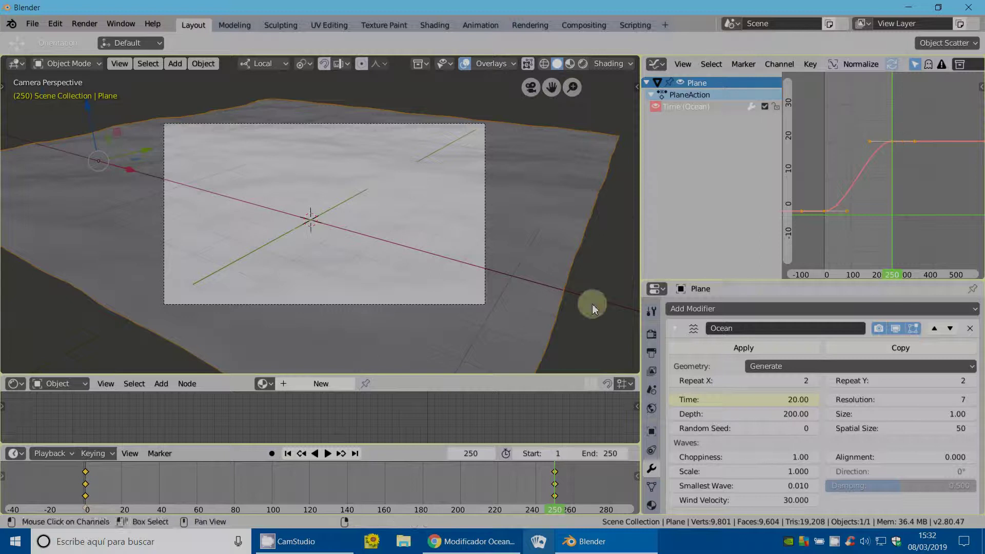
{"action": "scroll", "coordinate": [456, 255], "scroll_direction": "up", "scroll_amount": 1}
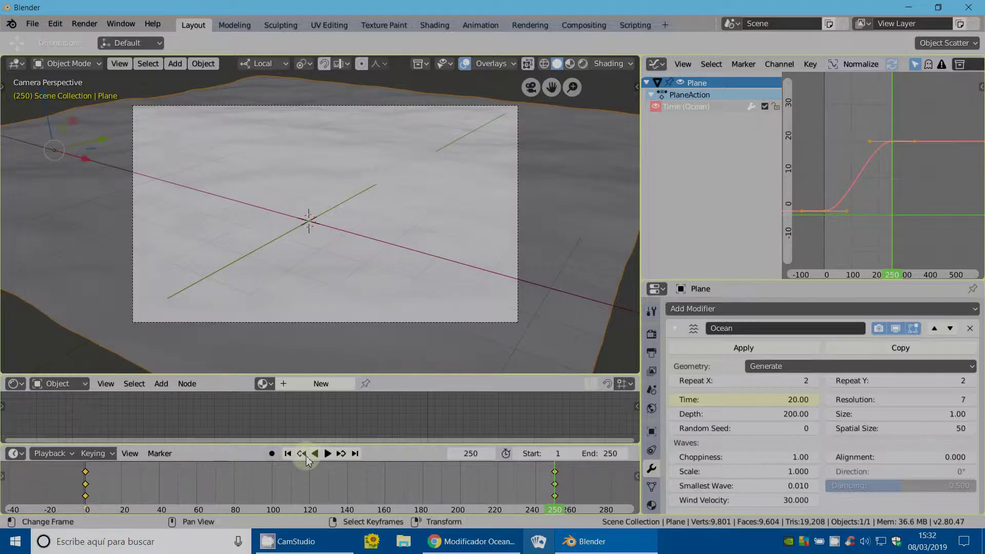
Play the ocean animation from frame 1, then stop it back at the start.
{"action": "left_click", "coordinate": [304, 454]}
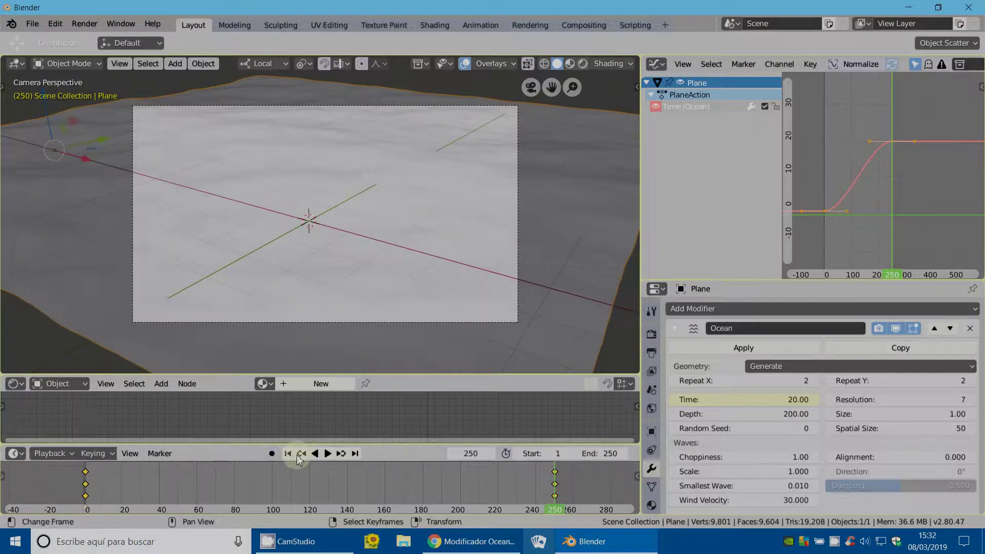
{"action": "left_click", "coordinate": [328, 453]}
{"action": "scroll", "coordinate": [340, 238], "scroll_direction": "up", "scroll_amount": 2}
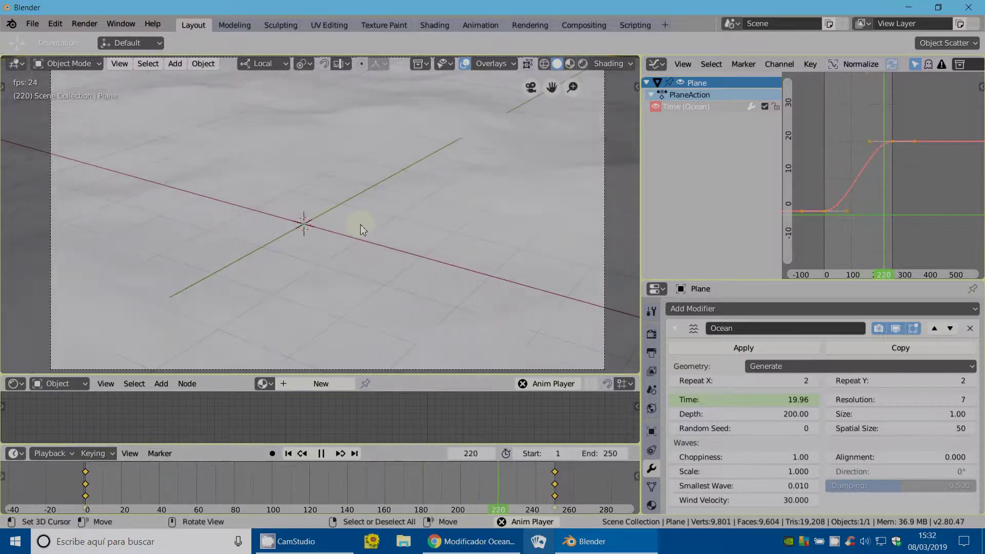
{"action": "key", "text": "Escape"}
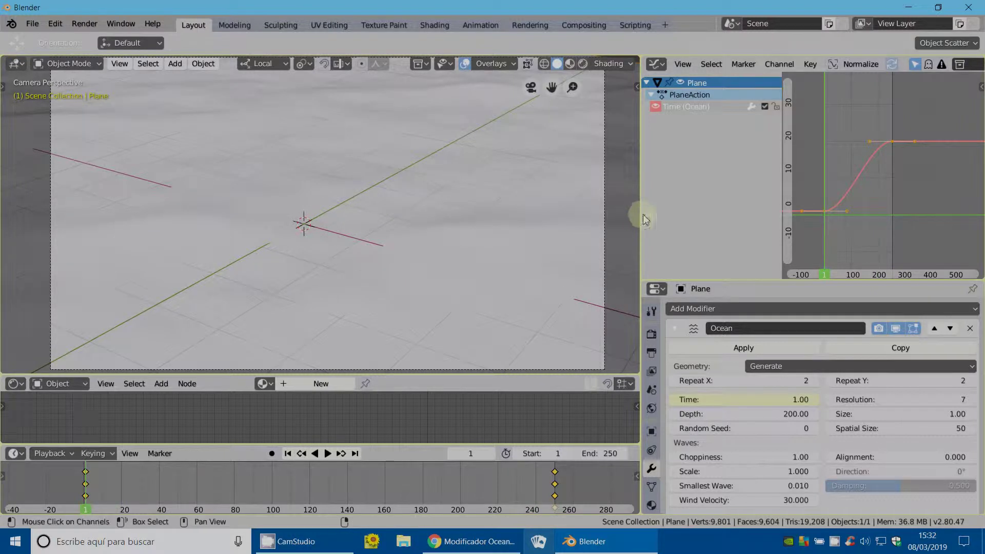
Set the frame 1 and frame 250 Time keyframes to Linear interpolation.
{"action": "left_click_drag", "start_coordinate": [641, 216], "coordinate": [497, 216]}
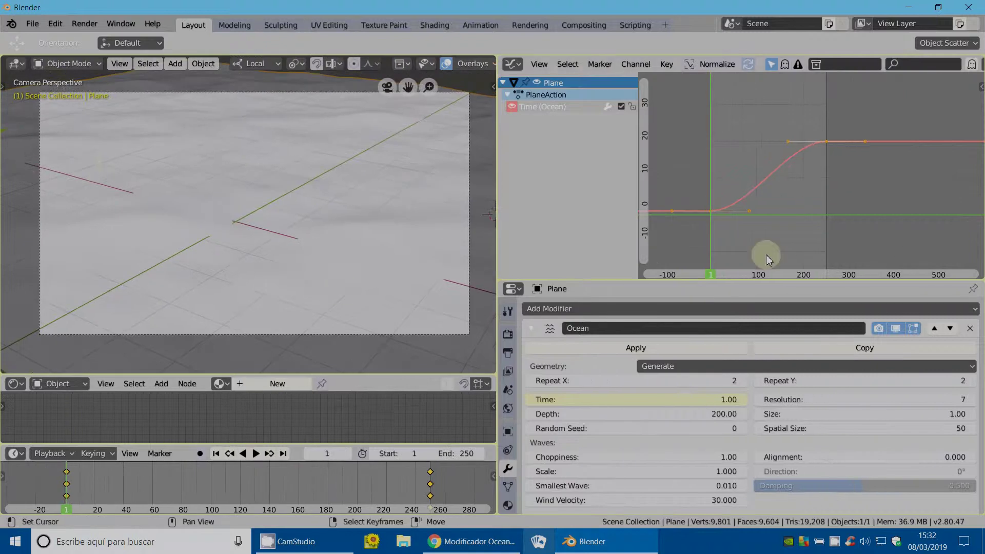
{"action": "left_click", "coordinate": [710, 209]}
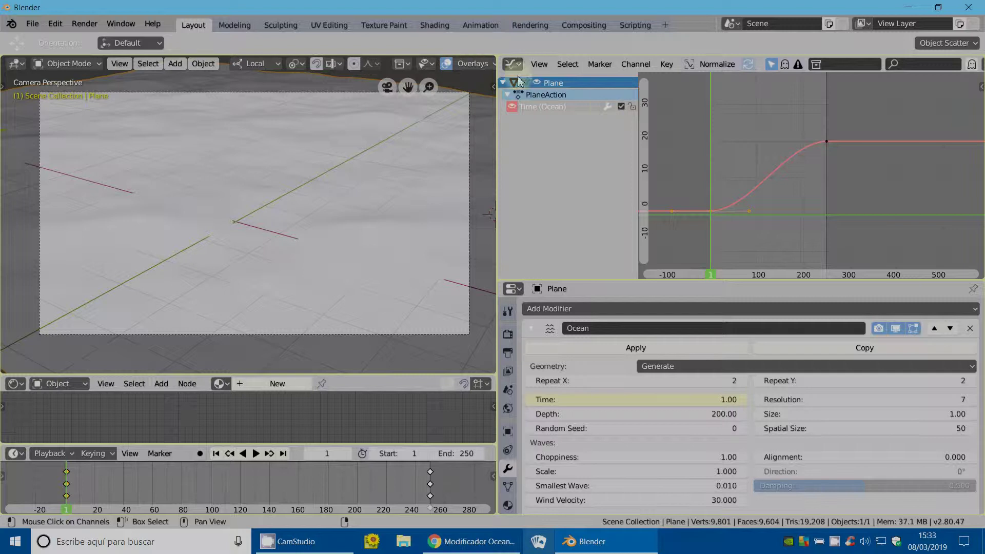
{"action": "key", "text": "n"}
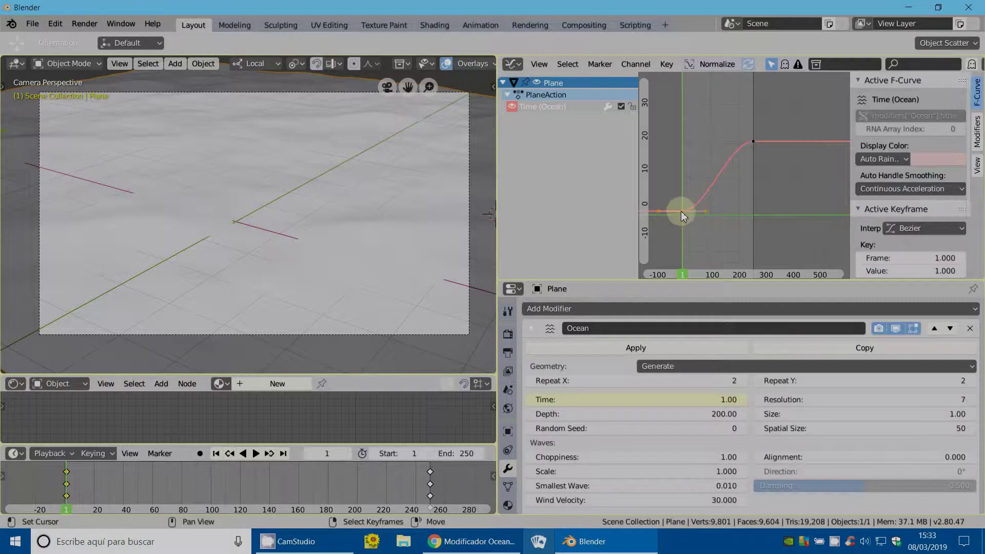
{"action": "scroll", "coordinate": [873, 175], "scroll_direction": "down", "scroll_amount": 4}
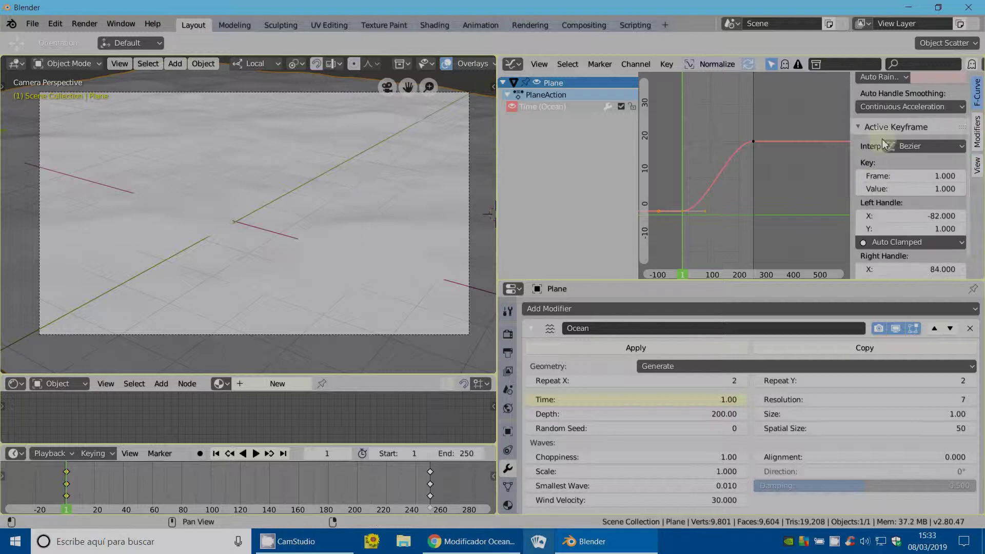
{"action": "left_click", "coordinate": [907, 147]}
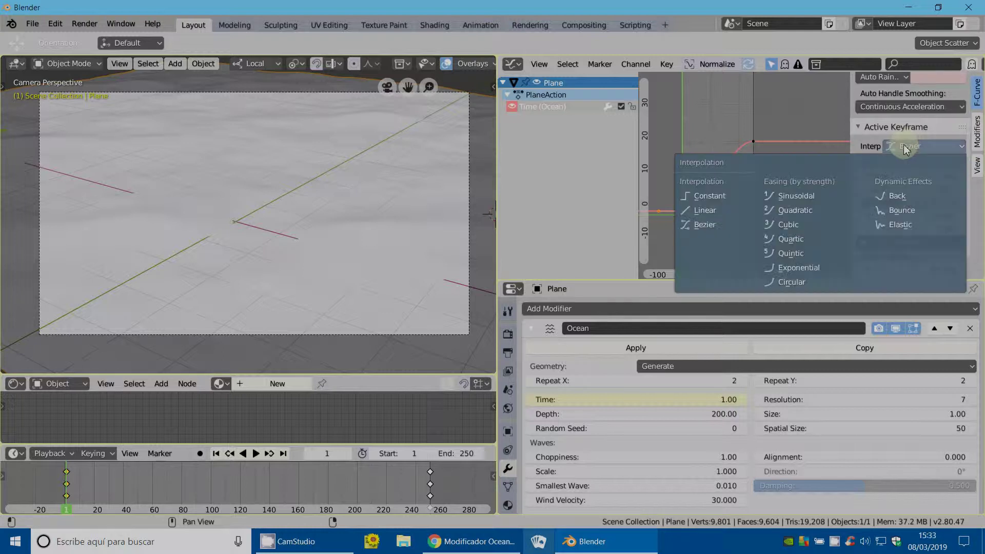
{"action": "left_click", "coordinate": [705, 210]}
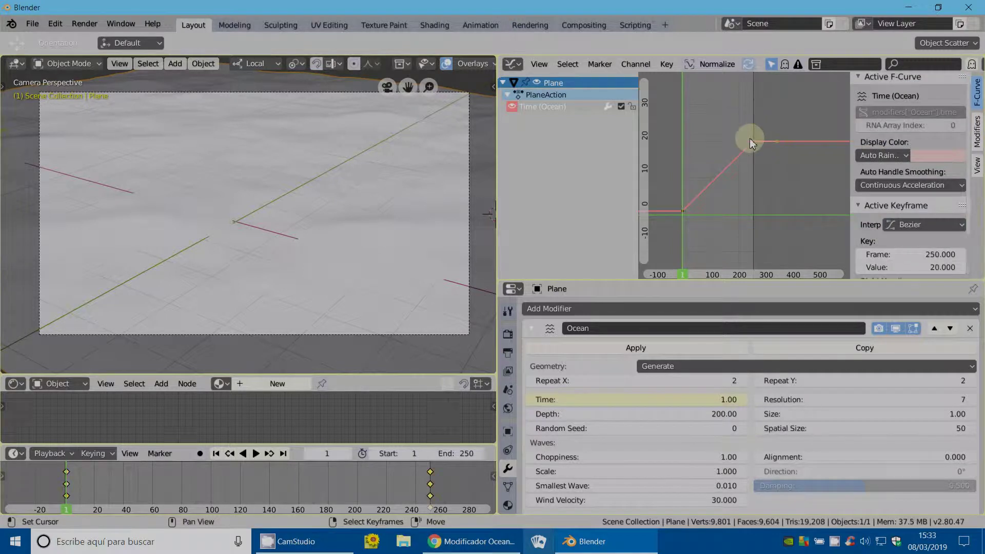
{"action": "left_click", "coordinate": [904, 226]}
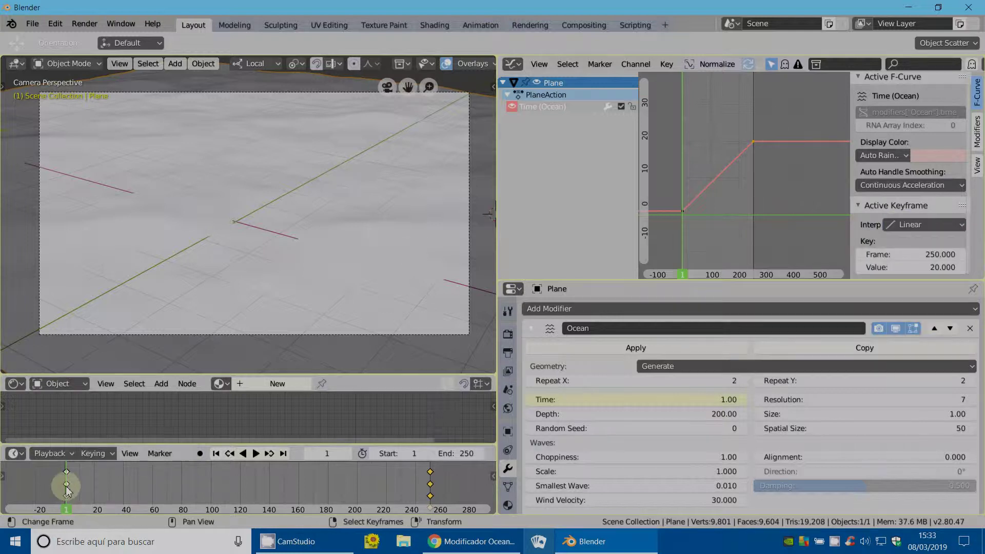
{"action": "key", "text": "space"}
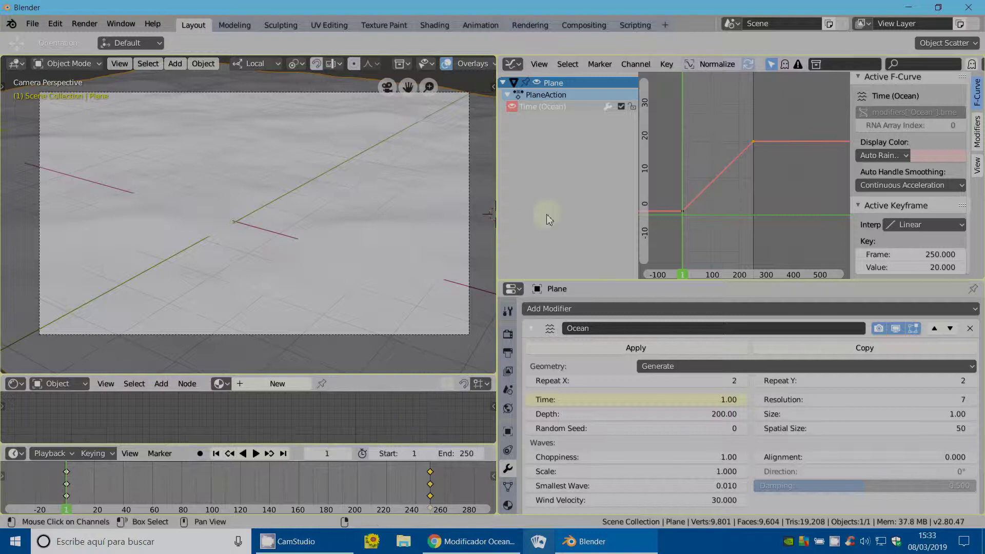
{"action": "left_click_drag", "start_coordinate": [496, 224], "coordinate": [665, 225]}
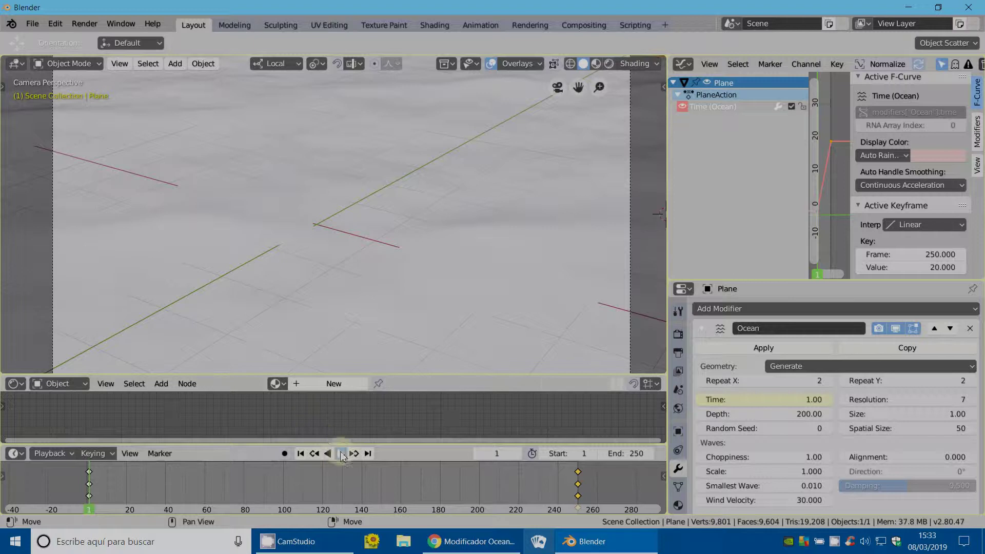
{"action": "left_click", "coordinate": [340, 453]}
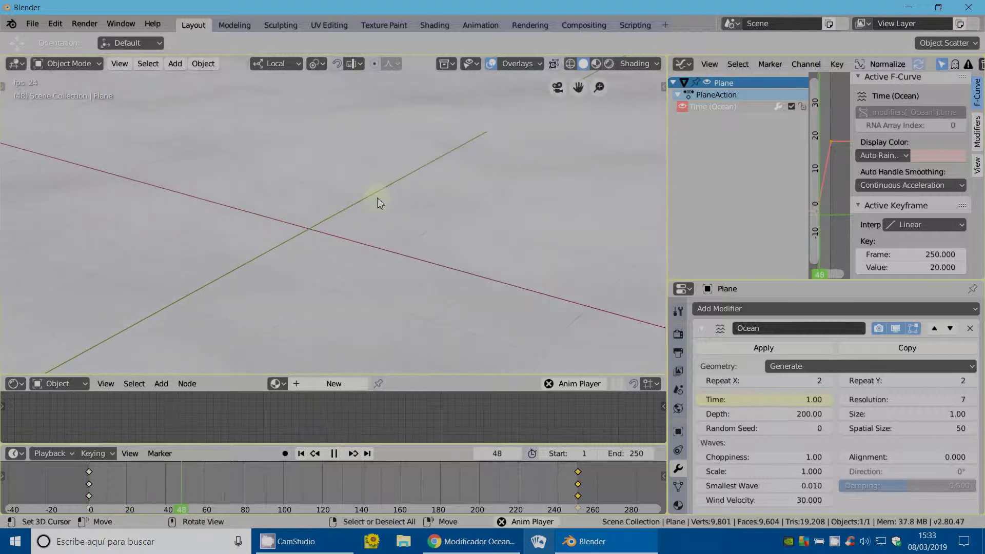
{"action": "scroll", "coordinate": [382, 215], "scroll_direction": "down", "scroll_amount": 3}
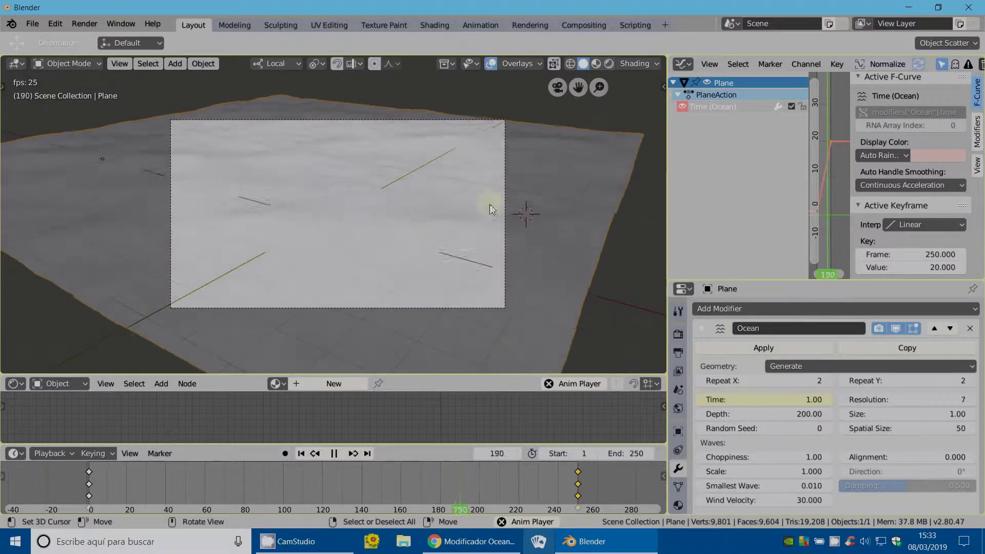
{"action": "key", "text": "Escape"}
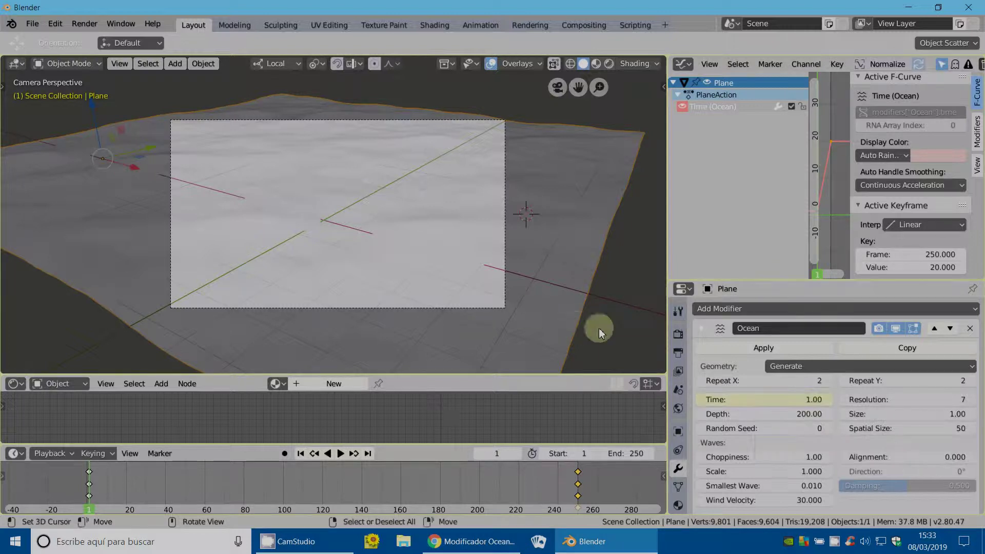
{"action": "scroll", "coordinate": [577, 328], "scroll_direction": "up", "scroll_amount": 1}
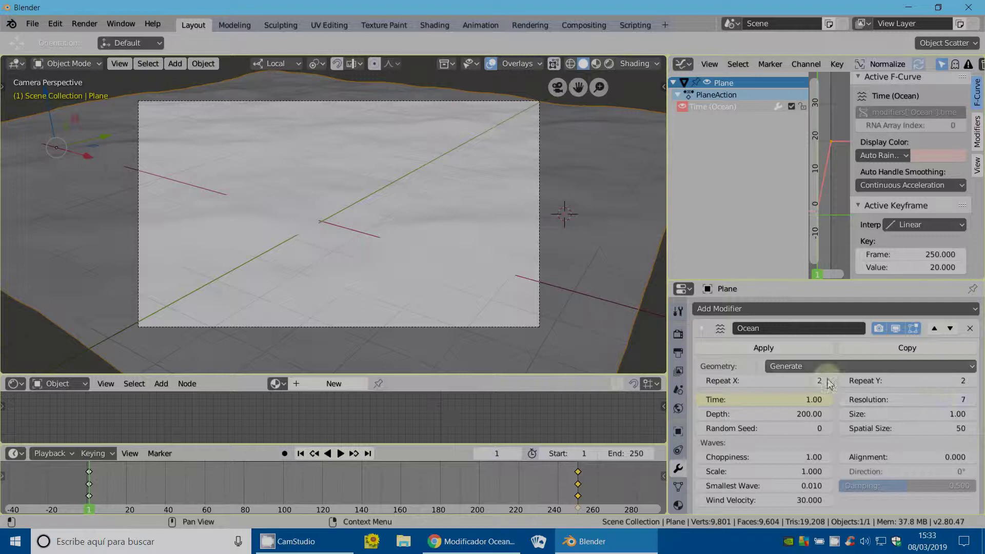
Raise the Ocean Resolution to 11 and enlarge the modifier panel and node editor.
{"action": "left_click", "coordinate": [971, 401]}
{"action": "left_click", "coordinate": [971, 401]}
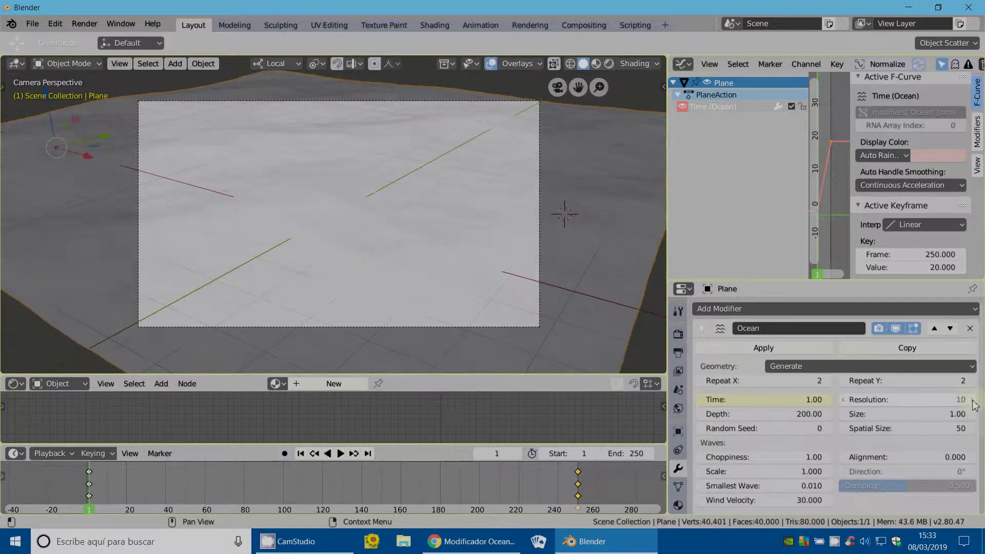
{"action": "left_click", "coordinate": [973, 401]}
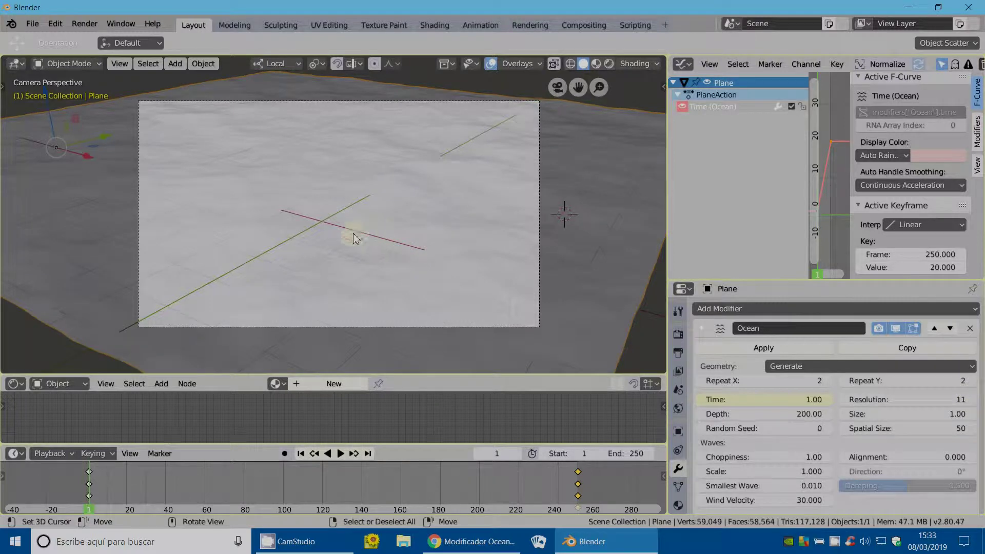
{"action": "scroll", "coordinate": [794, 419], "scroll_direction": "down", "scroll_amount": 2}
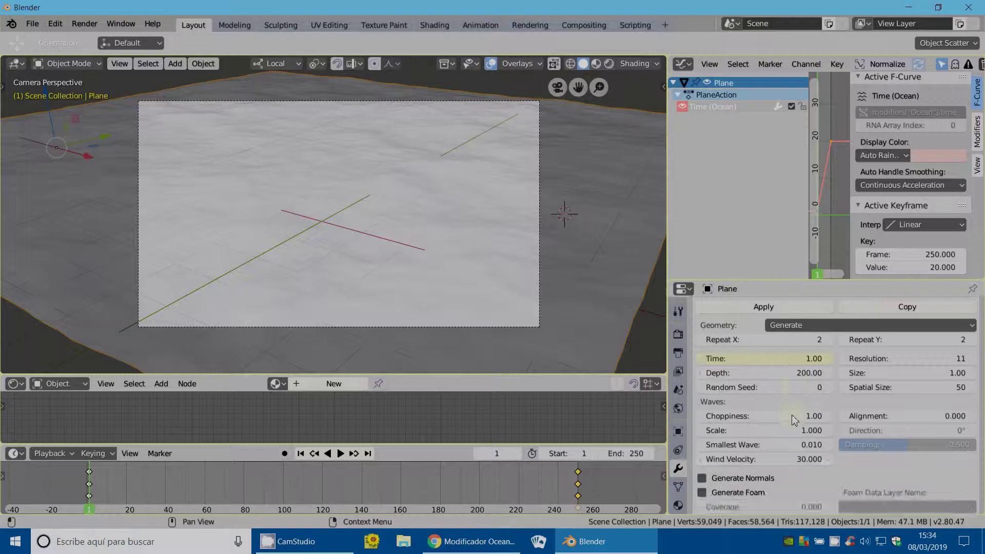
{"action": "scroll", "coordinate": [794, 420], "scroll_direction": "down", "scroll_amount": 2}
{"action": "scroll", "coordinate": [794, 419], "scroll_direction": "down", "scroll_amount": 1}
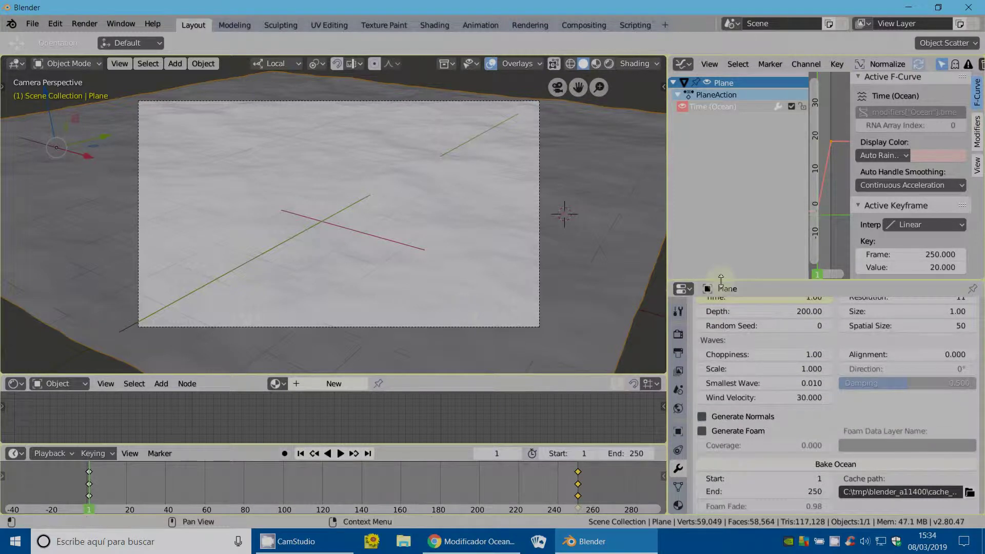
{"action": "left_click_drag", "start_coordinate": [721, 281], "coordinate": [721, 135]}
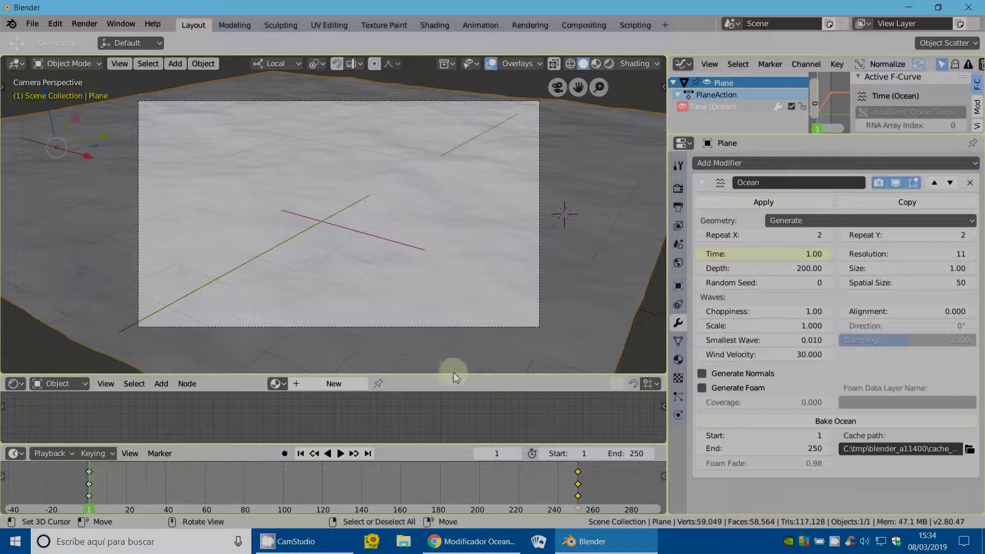
{"action": "left_click_drag", "start_coordinate": [451, 376], "coordinate": [451, 331]}
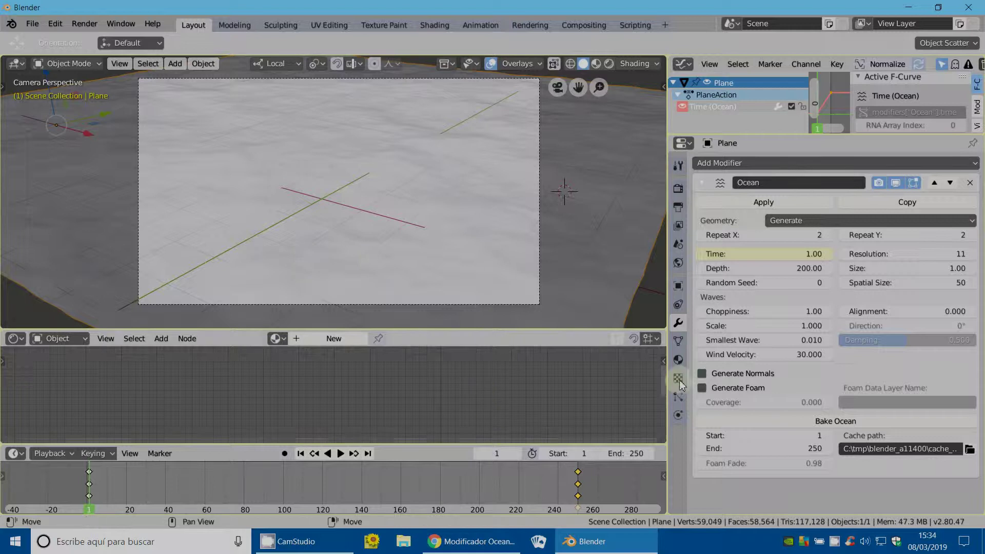
Create a new material for the plane and enlarge the node editor around it.
{"action": "left_click", "coordinate": [678, 360]}
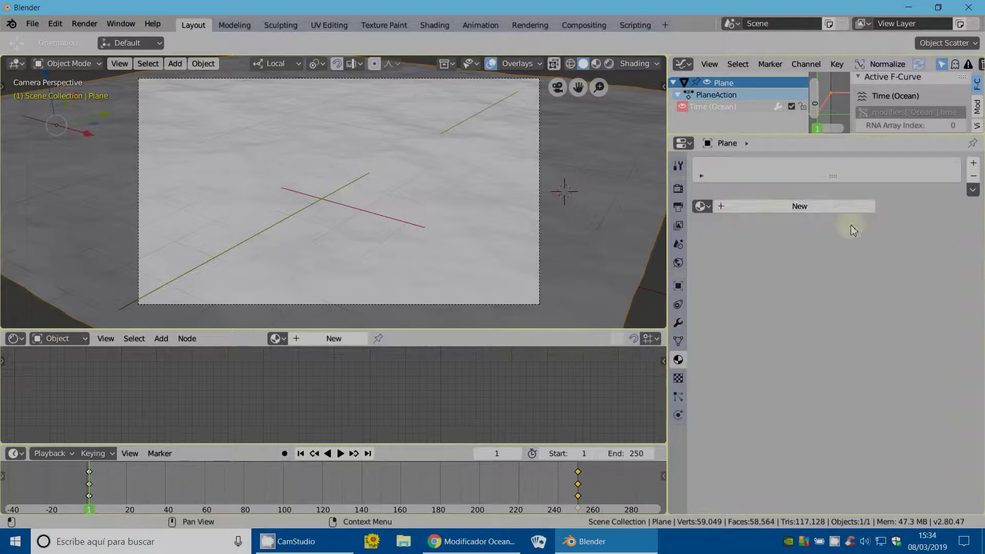
{"action": "left_click", "coordinate": [821, 215]}
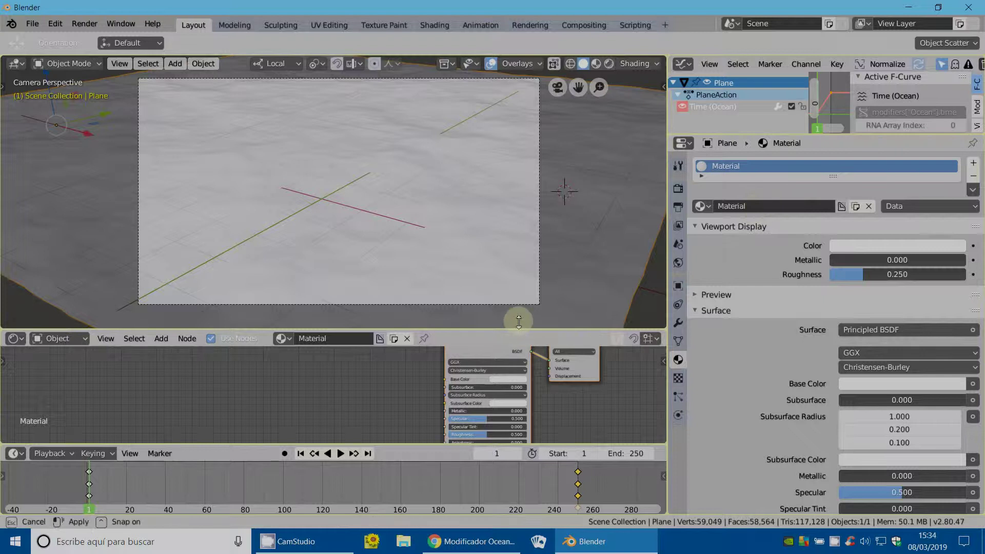
{"action": "left_click_drag", "start_coordinate": [521, 328], "coordinate": [531, 202]}
{"action": "scroll", "coordinate": [527, 332], "scroll_direction": "up", "scroll_amount": 2}
{"action": "scroll", "coordinate": [513, 334], "scroll_direction": "up", "scroll_amount": 2}
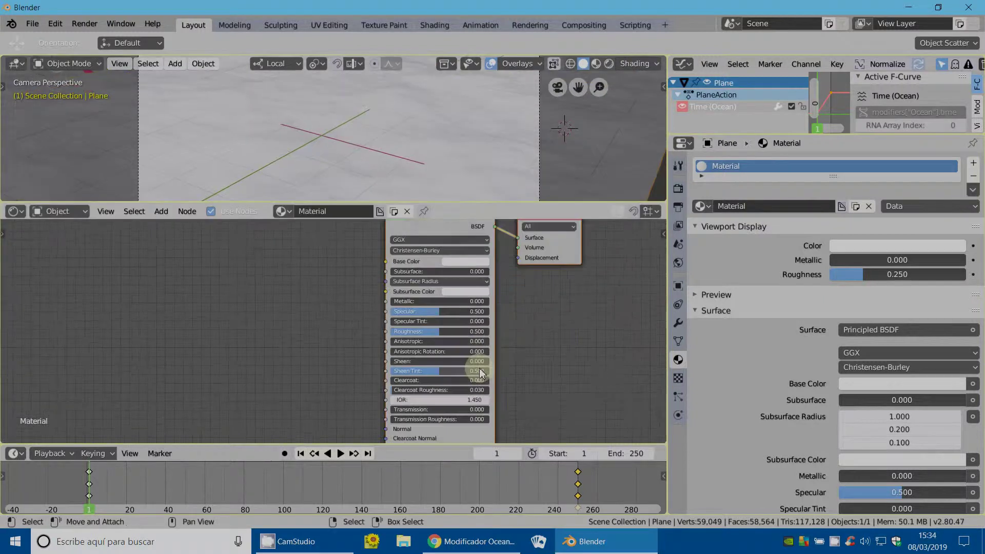
{"action": "scroll", "coordinate": [482, 336], "scroll_direction": "up", "scroll_amount": 2}
Set Principled BSDF Specular 0.875, Roughness 0.042 and Transmission 1.0.
{"action": "mouse_move", "coordinate": [501, 304]}
{"action": "left_mouse_down"}
{"action": "mouse_move", "coordinate": [543, 310]}
{"action": "mouse_move", "coordinate": [504, 303]}
{"action": "left_mouse_up"}
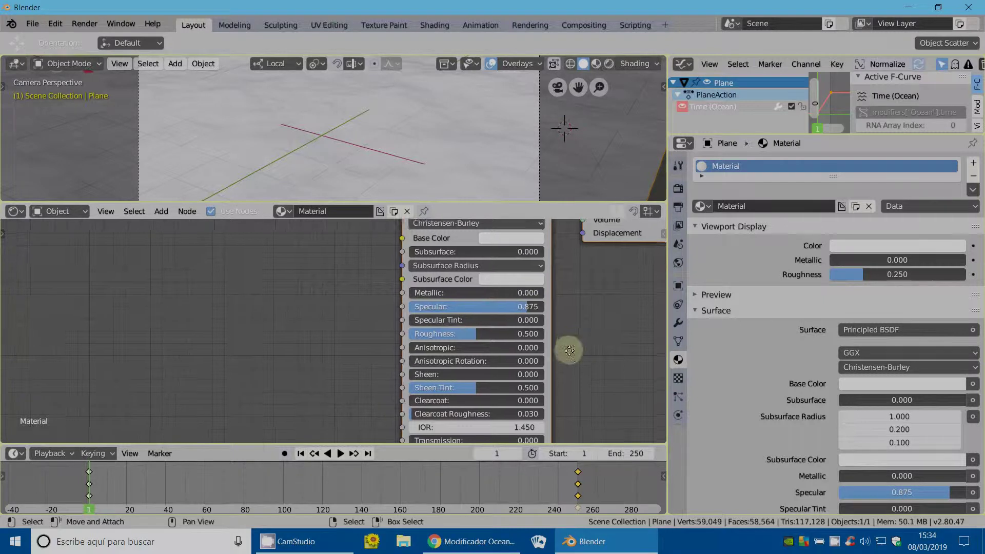
{"action": "left_click_drag", "start_coordinate": [460, 340], "coordinate": [406, 346]}
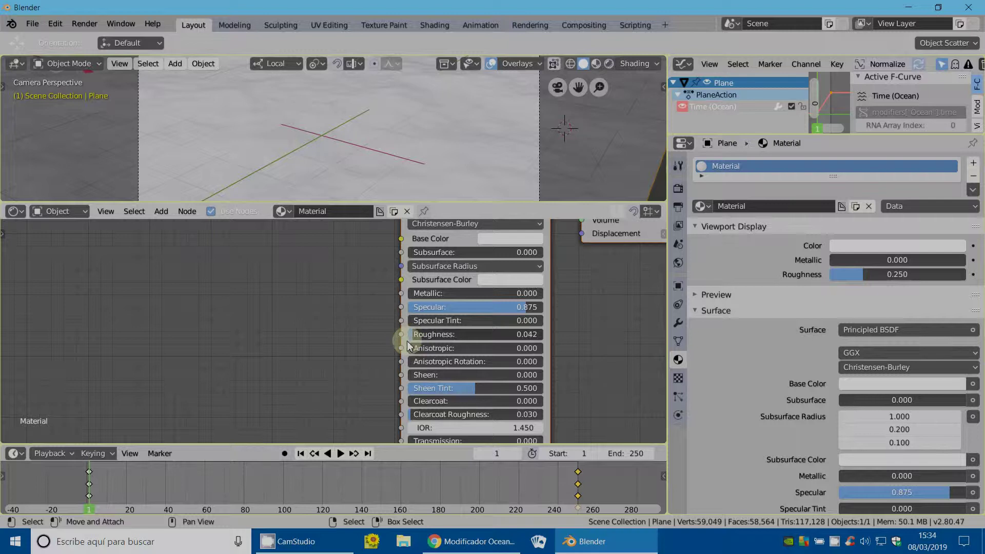
{"action": "middle_click_drag", "start_coordinate": [571, 367], "coordinate": [553, 285]}
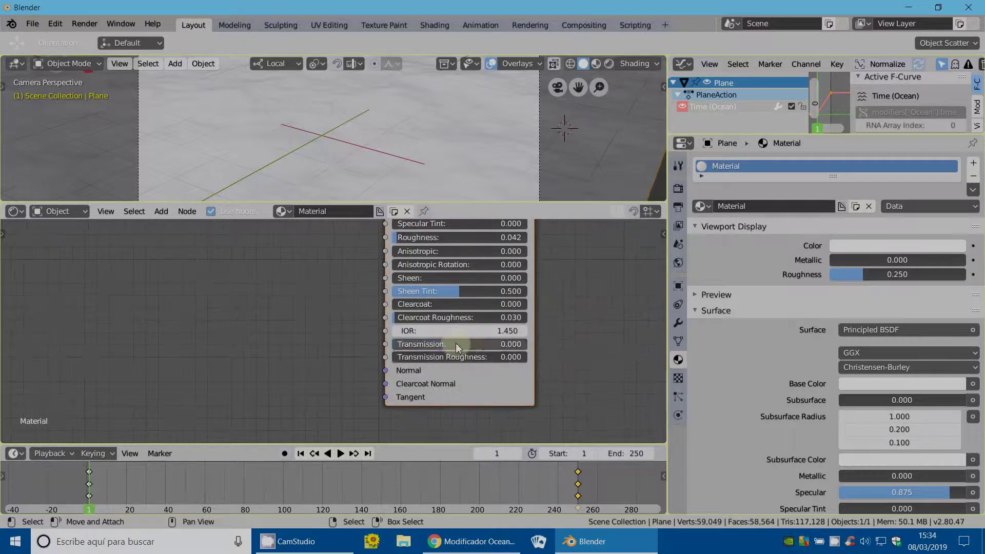
{"action": "left_click_drag", "start_coordinate": [456, 342], "coordinate": [573, 341]}
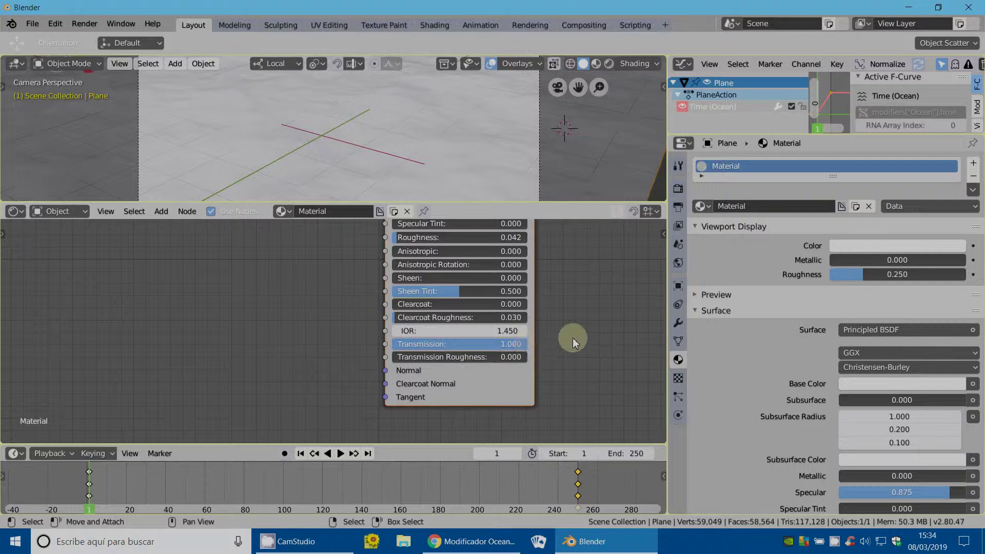
{"action": "middle_click_drag", "start_coordinate": [573, 342], "coordinate": [565, 393]}
Set the Base Color to a light turquoise (H 0.469, S 0.491, V 0.906).
{"action": "scroll", "coordinate": [564, 393], "scroll_direction": "down", "scroll_amount": 2}
{"action": "scroll", "coordinate": [561, 396], "scroll_direction": "up", "scroll_amount": 1}
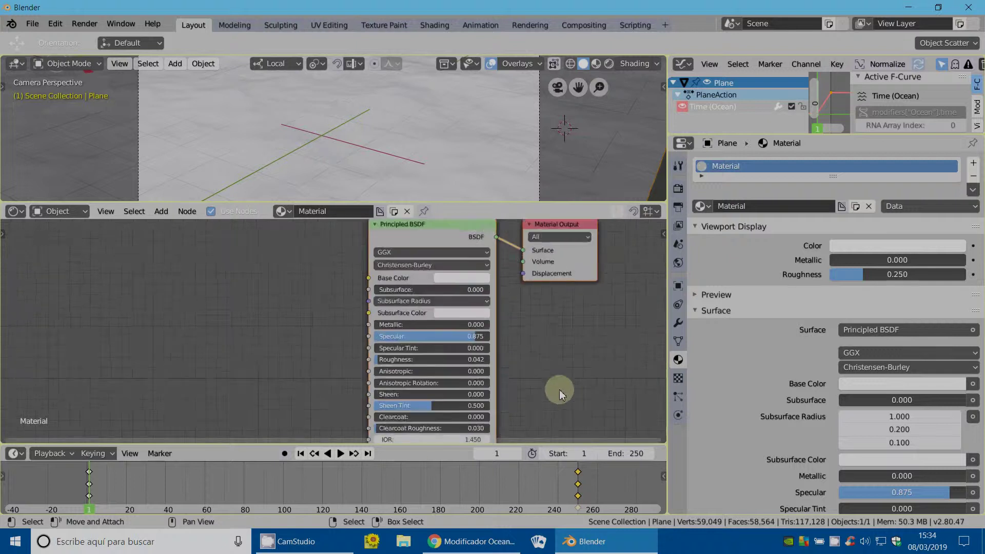
{"action": "scroll", "coordinate": [561, 391], "scroll_direction": "up", "scroll_amount": 3, "text": "shift"}
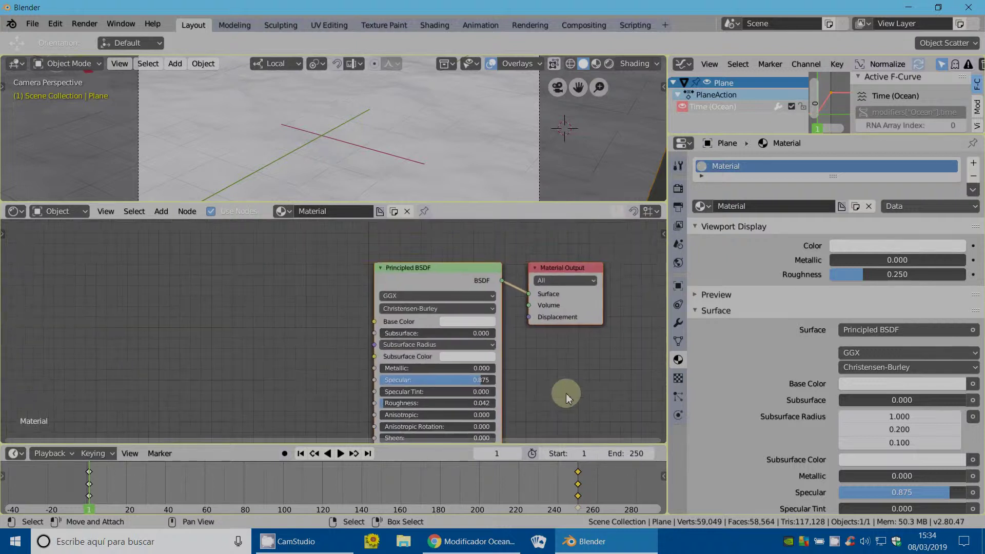
{"action": "scroll", "coordinate": [566, 389], "scroll_direction": "down", "scroll_amount": 1}
{"action": "scroll", "coordinate": [565, 390], "scroll_direction": "down", "scroll_amount": 1}
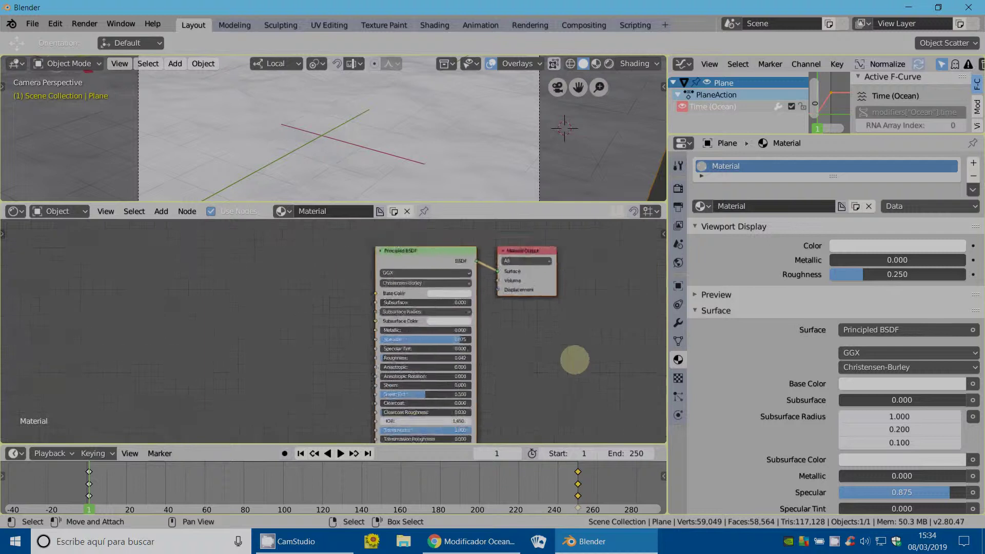
{"action": "scroll", "coordinate": [572, 365], "scroll_direction": "up", "scroll_amount": 1}
{"action": "scroll", "coordinate": [569, 370], "scroll_direction": "down", "scroll_amount": 4, "text": "shift"}
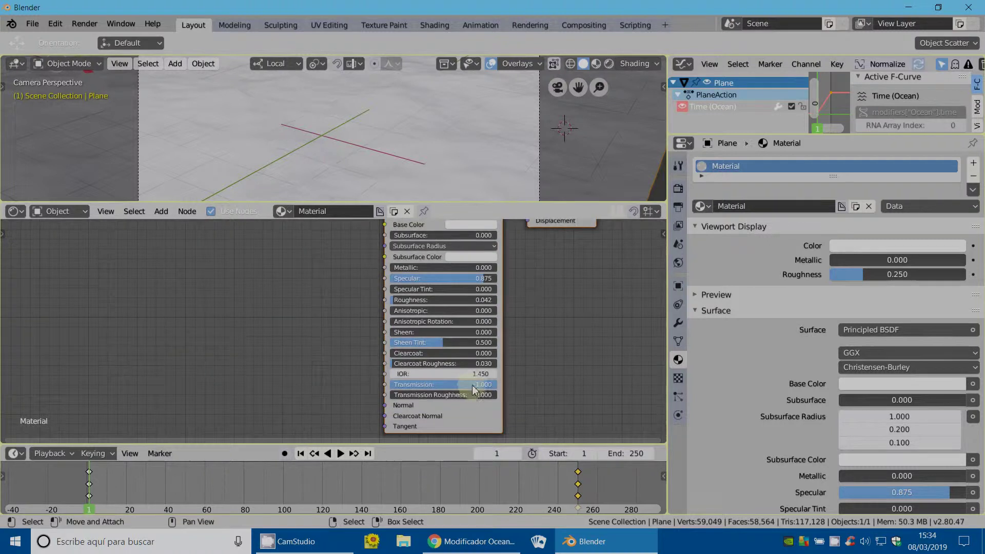
{"action": "scroll", "coordinate": [557, 341], "scroll_direction": "down", "scroll_amount": 1}
{"action": "scroll", "coordinate": [575, 325], "scroll_direction": "down", "scroll_amount": 1}
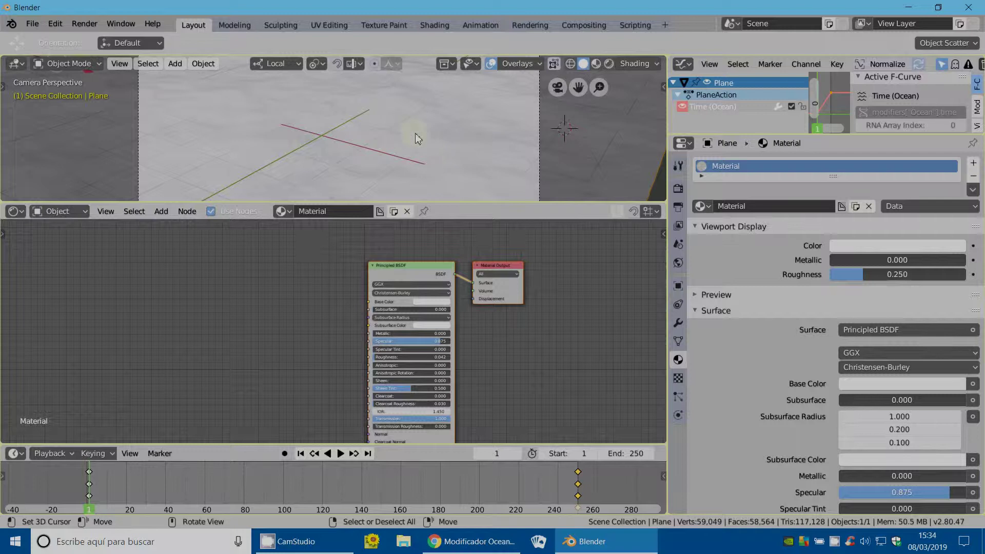
{"action": "scroll", "coordinate": [517, 374], "scroll_direction": "up", "scroll_amount": 1}
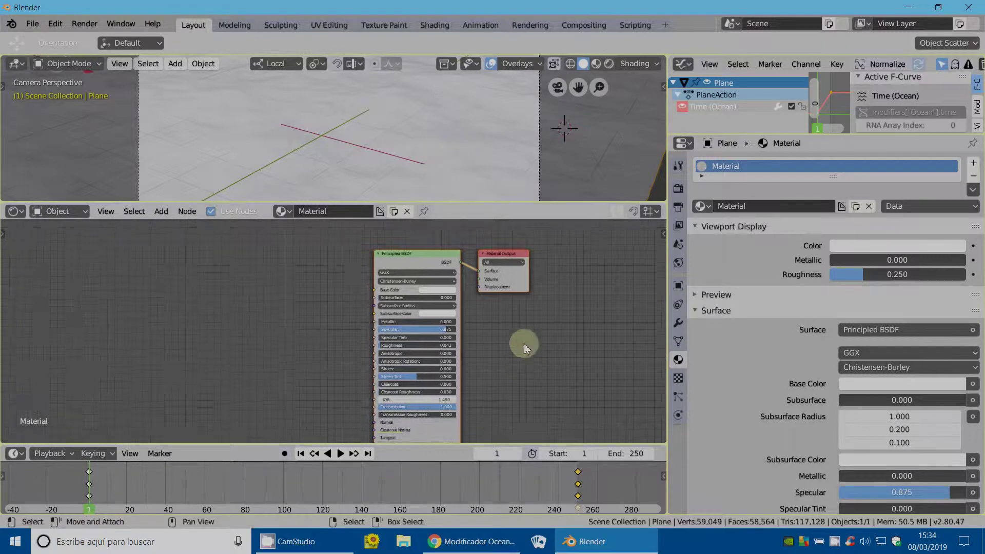
{"action": "scroll", "coordinate": [531, 344], "scroll_direction": "up", "scroll_amount": 1}
{"action": "scroll", "coordinate": [482, 377], "scroll_direction": "up", "scroll_amount": 1}
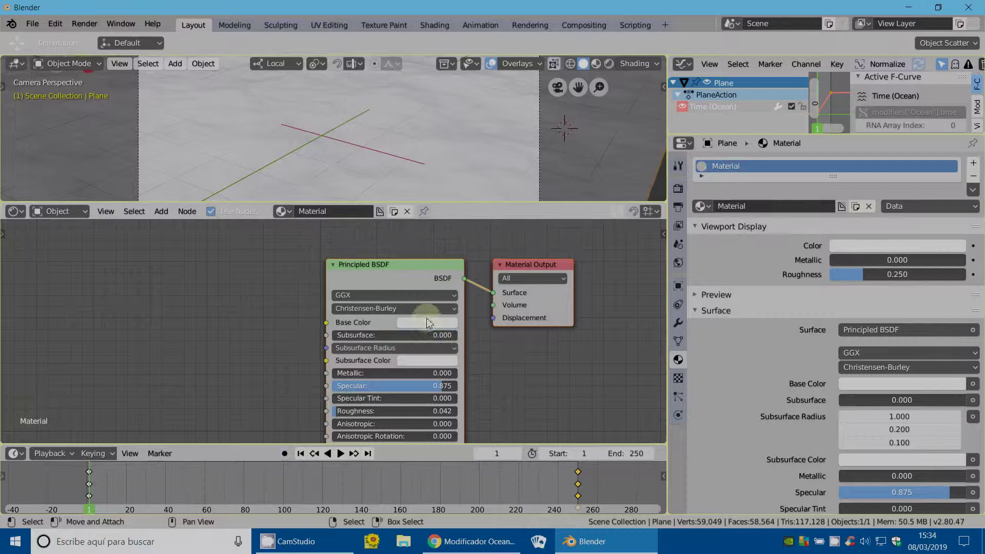
{"action": "left_click", "coordinate": [426, 322]}
{"action": "left_click", "coordinate": [451, 189]}
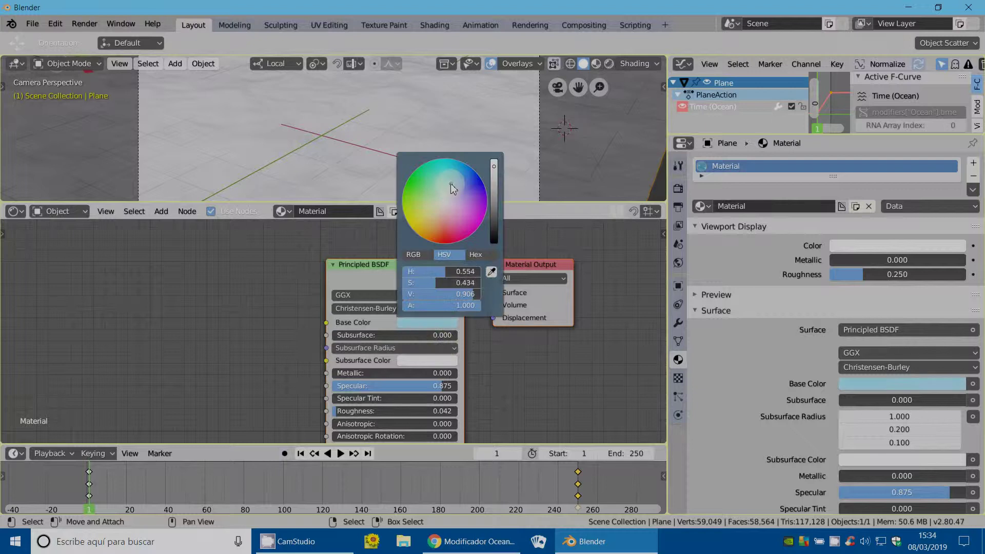
{"action": "left_click_drag", "start_coordinate": [452, 186], "coordinate": [444, 190]}
{"action": "scroll", "coordinate": [564, 377], "scroll_direction": "down", "scroll_amount": 2}
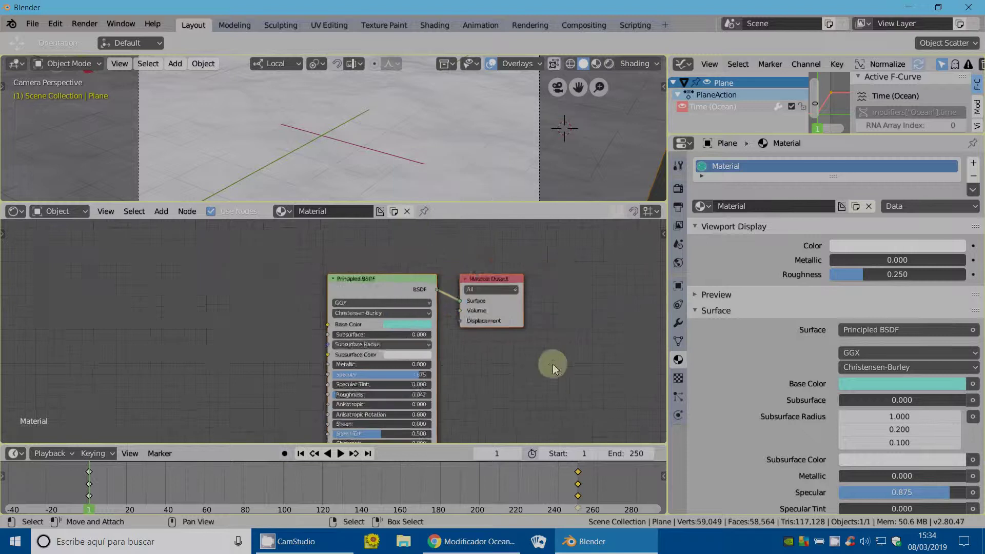
{"action": "scroll", "coordinate": [563, 377], "scroll_direction": "down", "scroll_amount": 1}
{"action": "scroll", "coordinate": [495, 367], "scroll_direction": "down", "scroll_amount": 1}
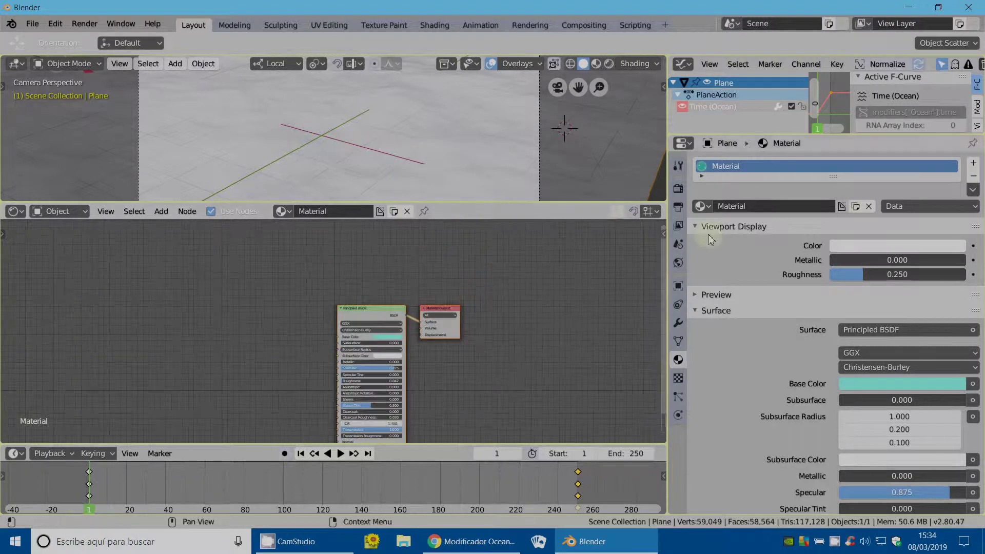
Set the World Surface Color input to an Environment Texture.
{"action": "left_click", "coordinate": [679, 263]}
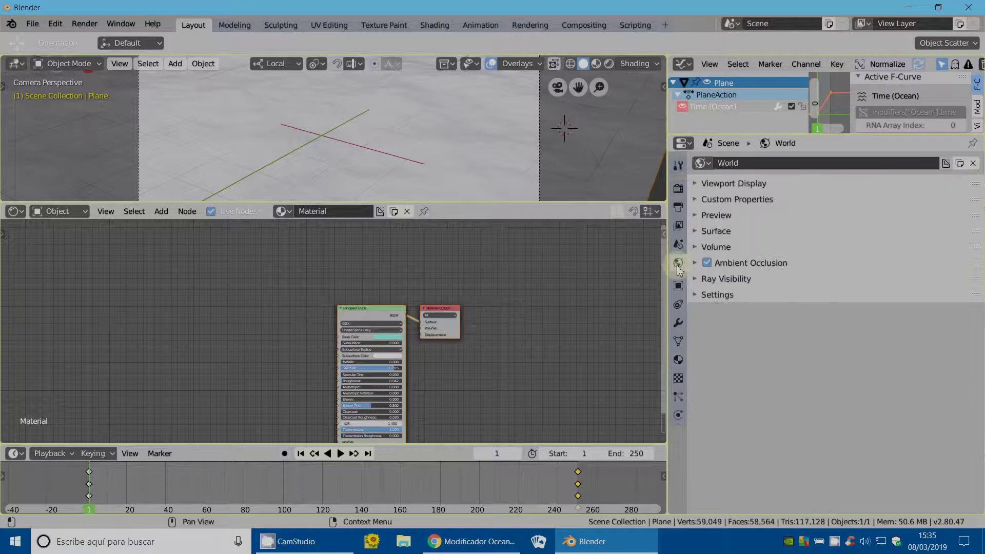
{"action": "scroll", "coordinate": [501, 162], "scroll_direction": "down", "scroll_amount": 3}
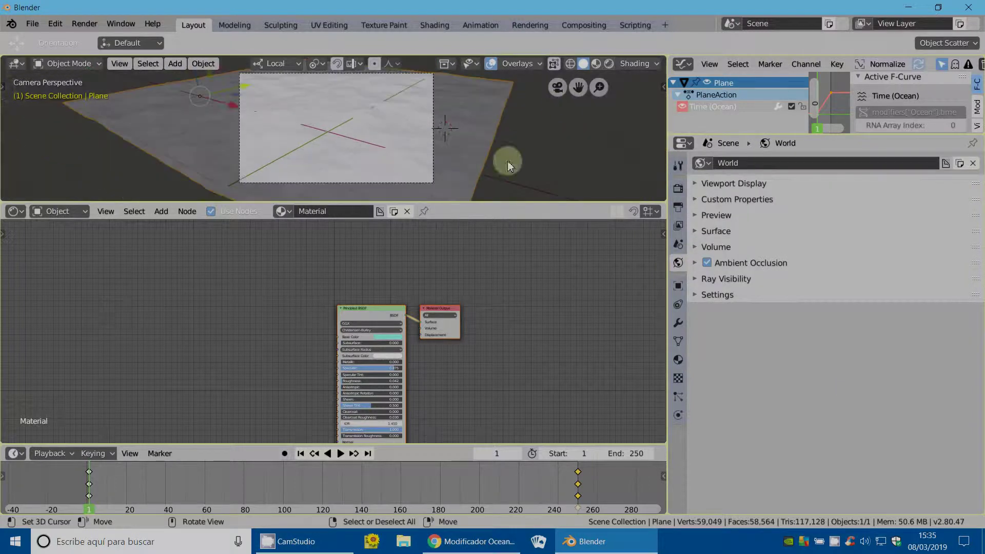
{"action": "left_click", "coordinate": [695, 231]}
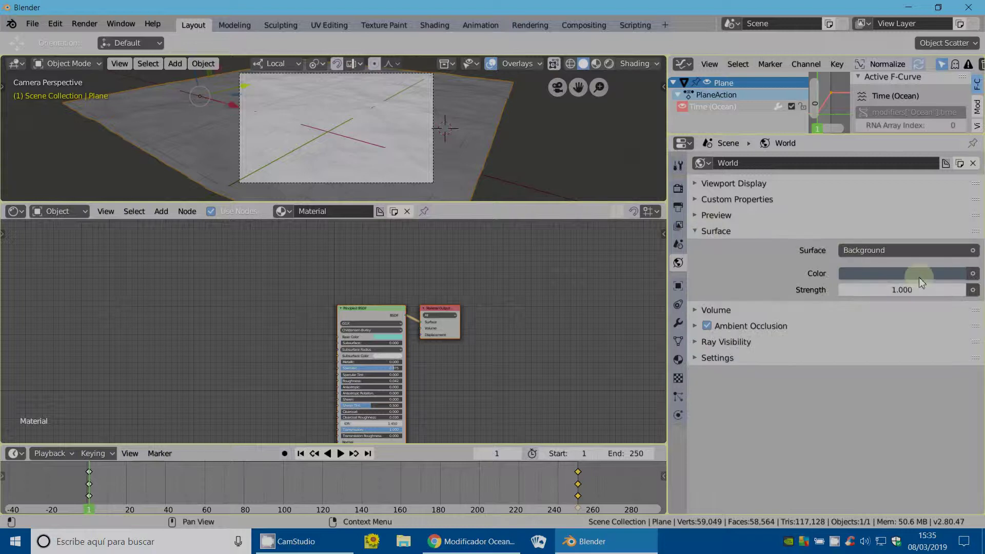
{"action": "left_click", "coordinate": [972, 274]}
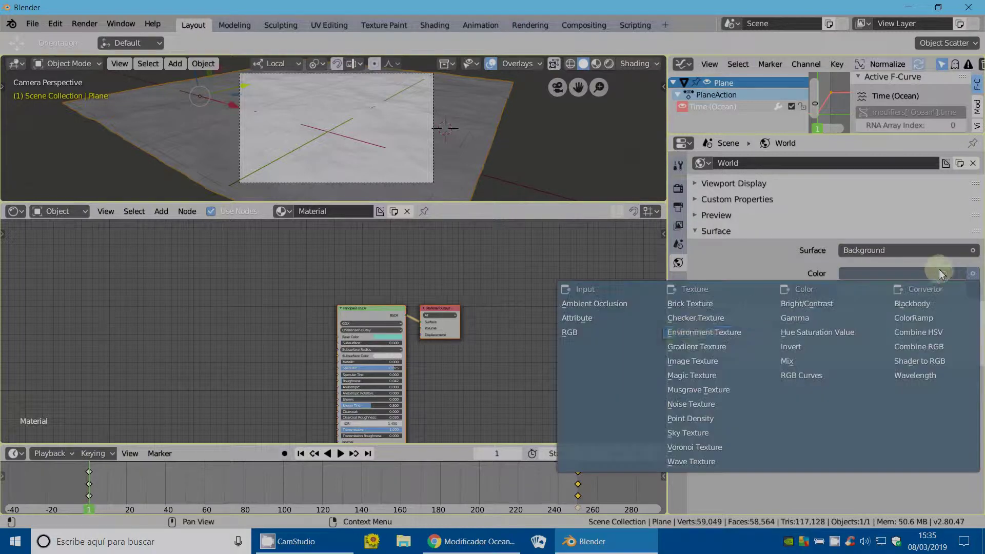
{"action": "left_click", "coordinate": [692, 331]}
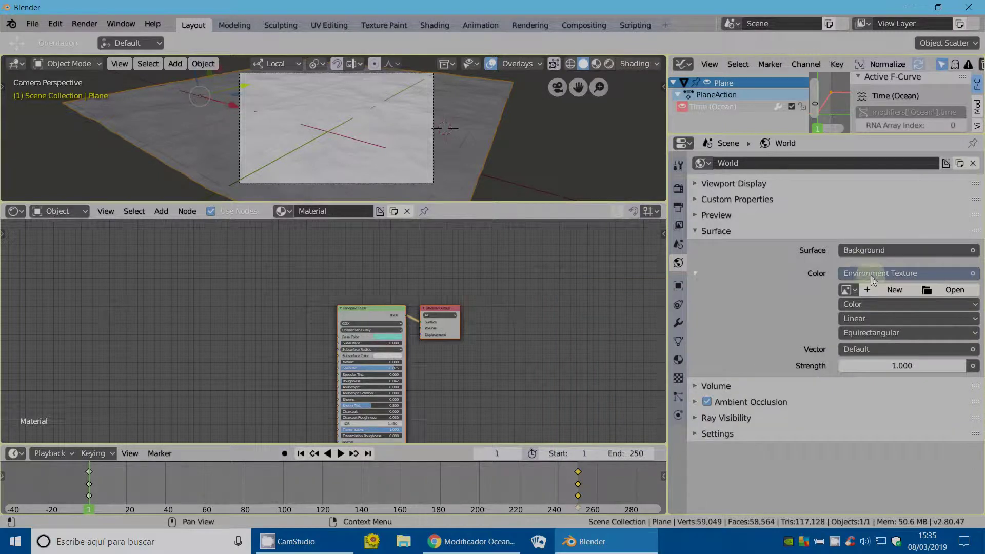
Load free_007.hdr from the HDRI\HDR_Esfericas folder as the environment image.
{"action": "left_click", "coordinate": [956, 290]}
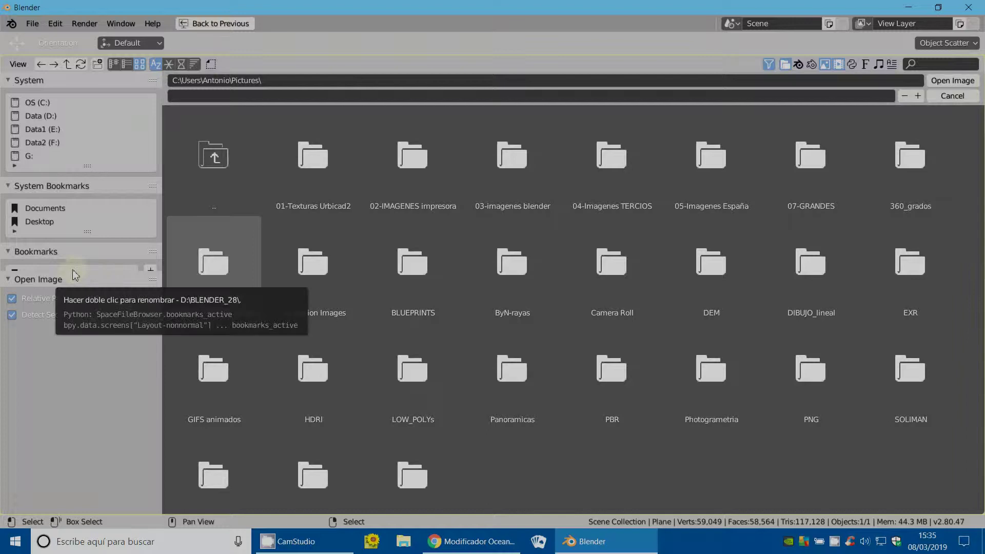
{"action": "left_click_drag", "start_coordinate": [75, 274], "coordinate": [81, 428]}
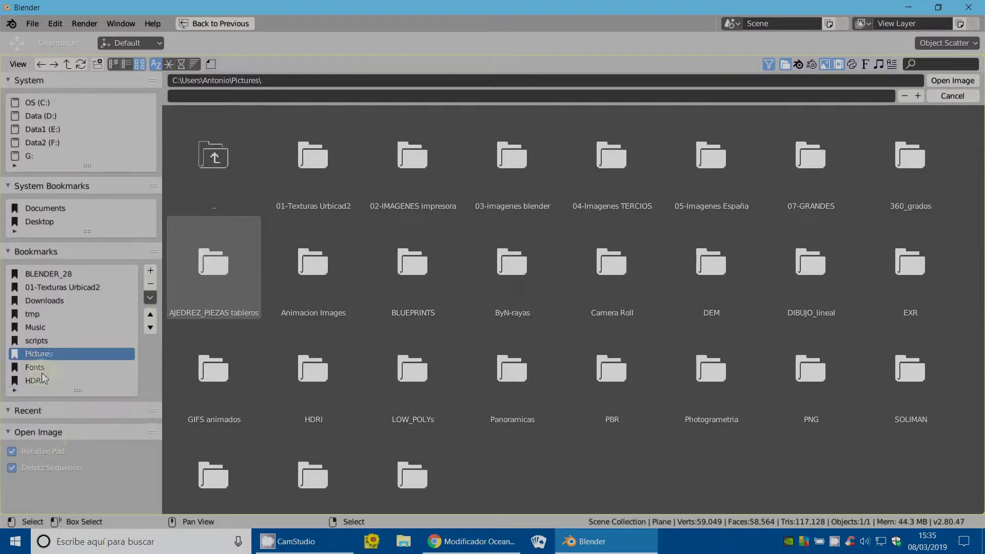
{"action": "left_click", "coordinate": [33, 380]}
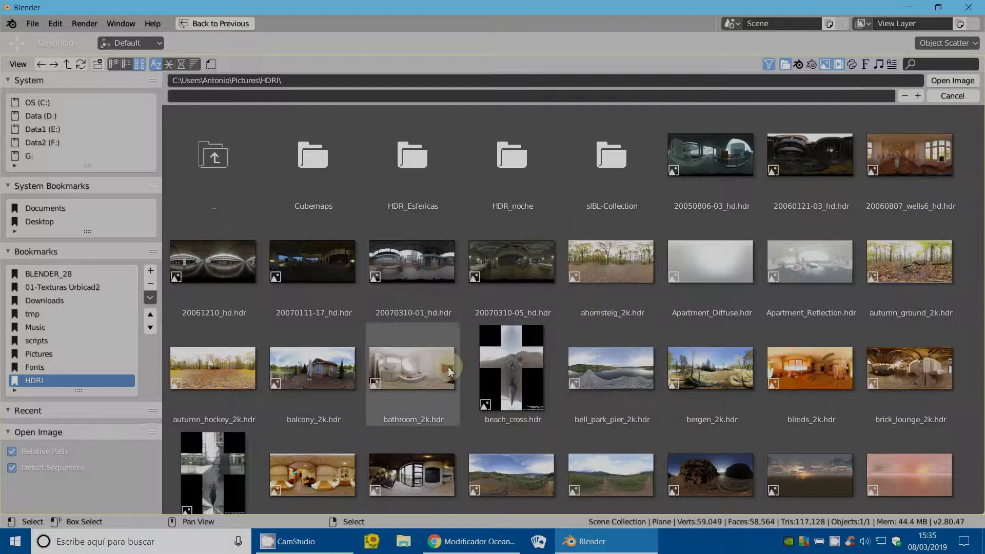
{"action": "scroll", "coordinate": [452, 374], "scroll_direction": "down", "scroll_amount": 1}
{"action": "scroll", "coordinate": [451, 374], "scroll_direction": "up", "scroll_amount": 1}
{"action": "double_click", "coordinate": [421, 174]}
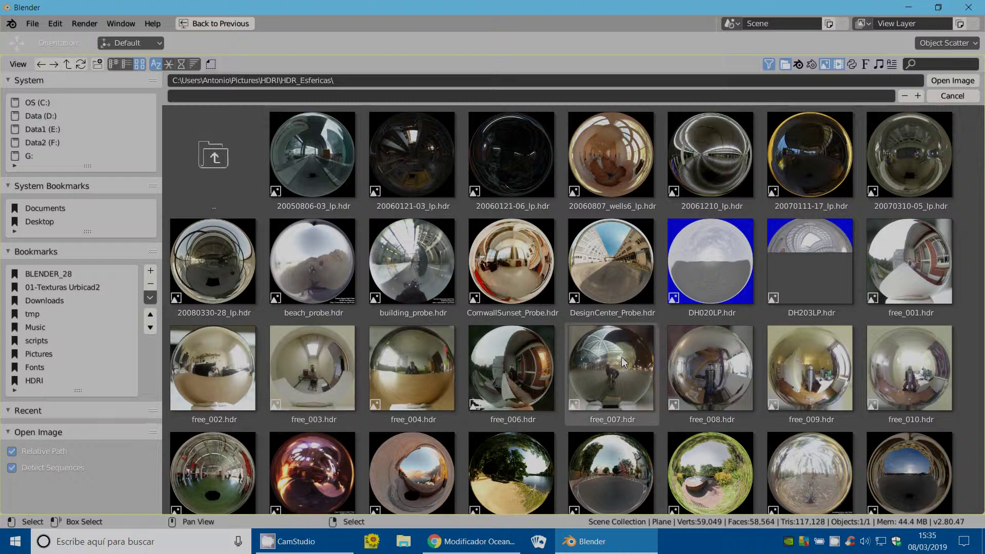
{"action": "double_click", "coordinate": [616, 359]}
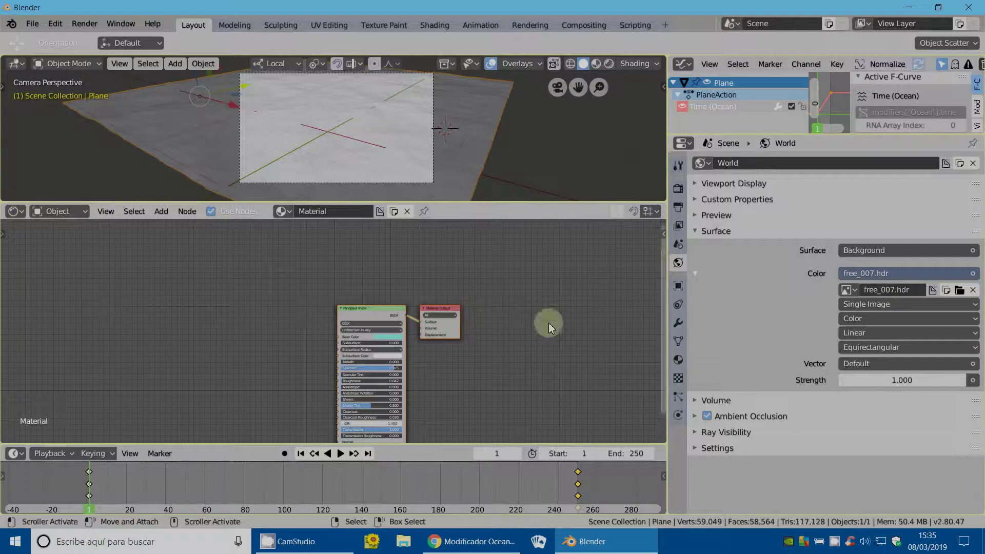
Turn on Transparent in the Render Properties Film settings.
{"action": "scroll", "coordinate": [470, 349], "scroll_direction": "up", "scroll_amount": 2}
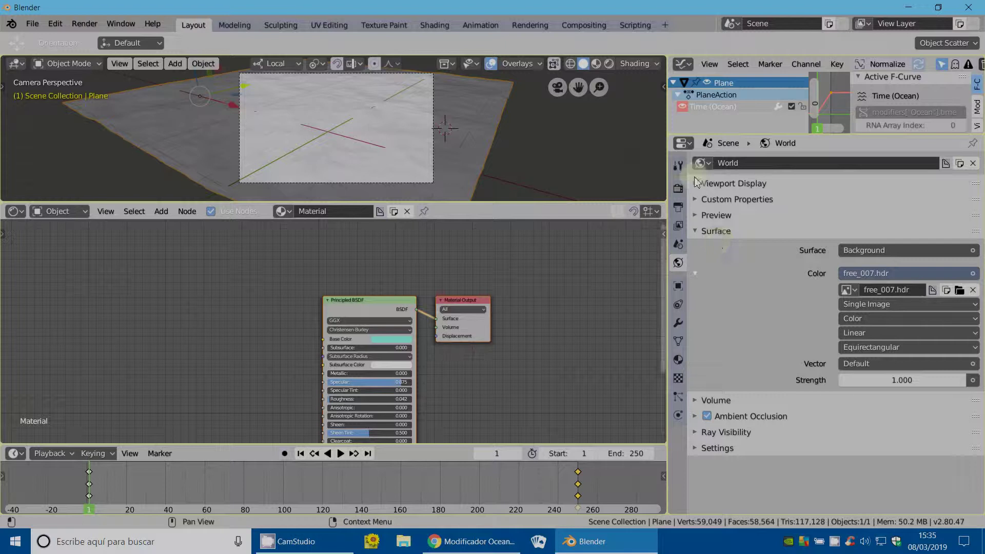
{"action": "left_click", "coordinate": [678, 188]}
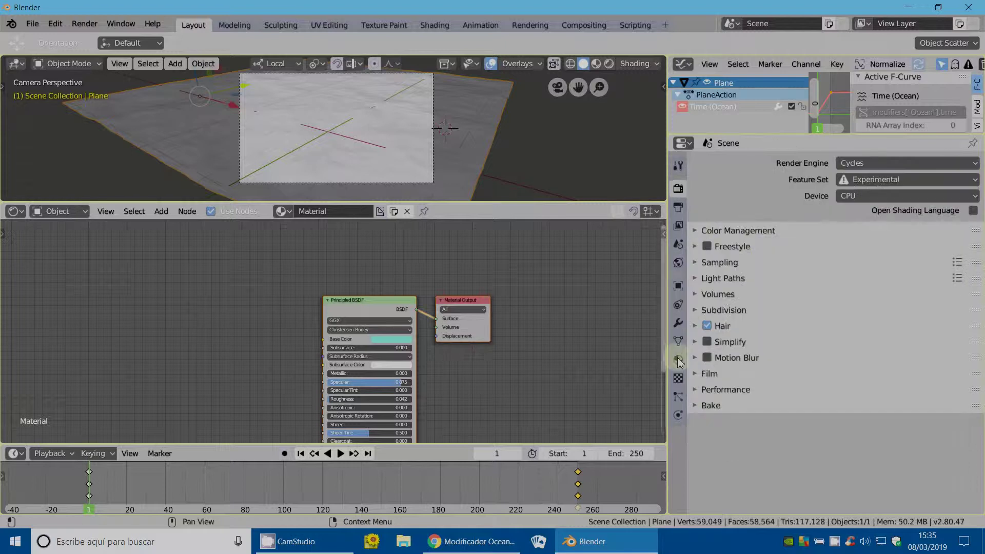
{"action": "left_click", "coordinate": [700, 374]}
{"action": "scroll", "coordinate": [718, 403], "scroll_direction": "down", "scroll_amount": 1}
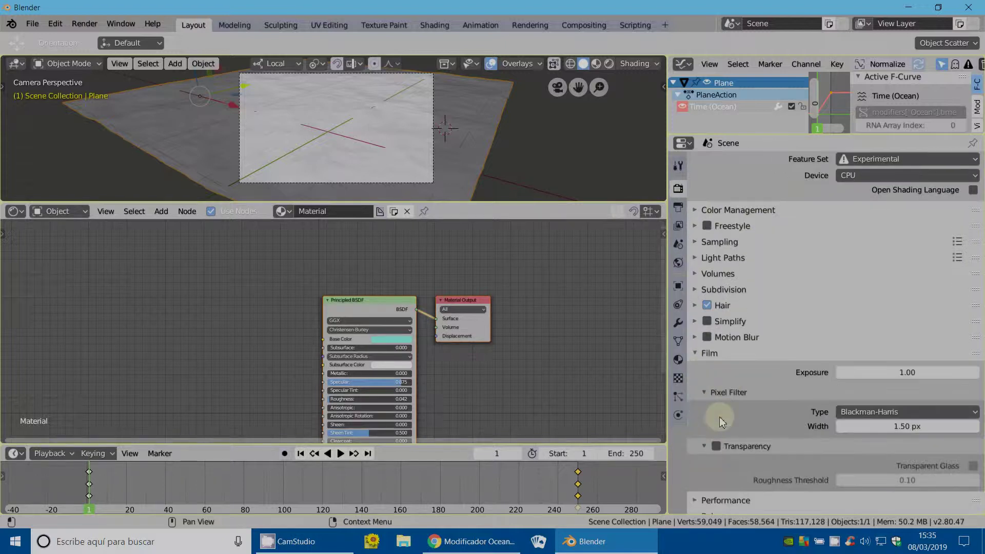
{"action": "scroll", "coordinate": [717, 439], "scroll_direction": "down", "scroll_amount": 1}
{"action": "left_click", "coordinate": [717, 437]}
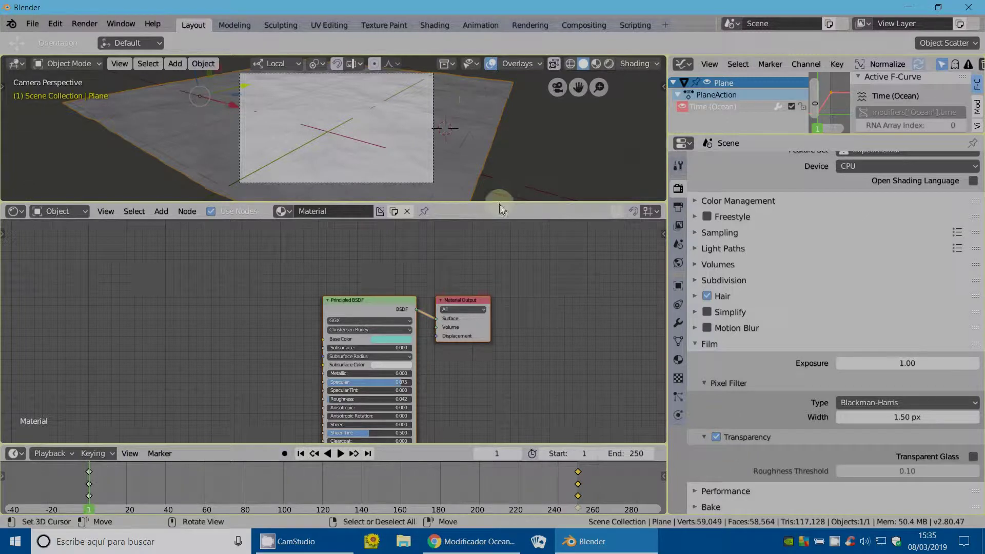
Enlarge the 3D viewport, preview in Material Preview, and show the Ocean modifier settings.
{"action": "left_click_drag", "start_coordinate": [547, 203], "coordinate": [538, 378]}
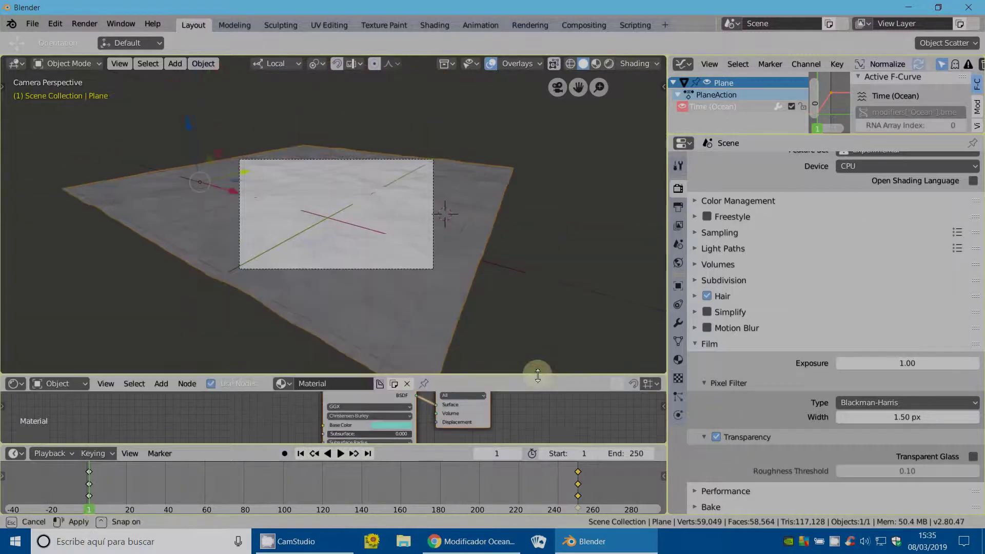
{"action": "scroll", "coordinate": [534, 324], "scroll_direction": "up", "scroll_amount": 1}
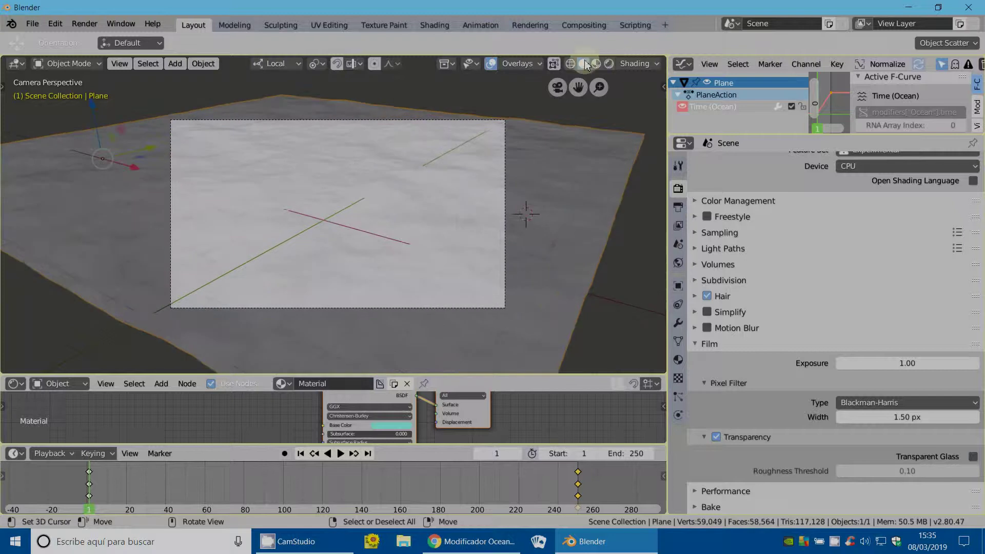
{"action": "left_click", "coordinate": [596, 63]}
{"action": "scroll", "coordinate": [541, 221], "scroll_direction": "up", "scroll_amount": 3}
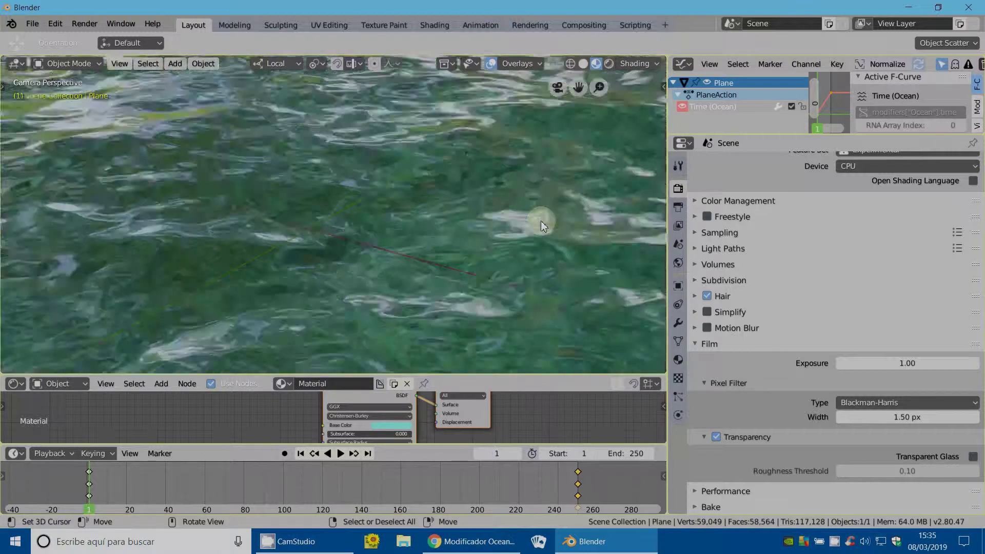
{"action": "scroll", "coordinate": [541, 221], "scroll_direction": "down", "scroll_amount": 3}
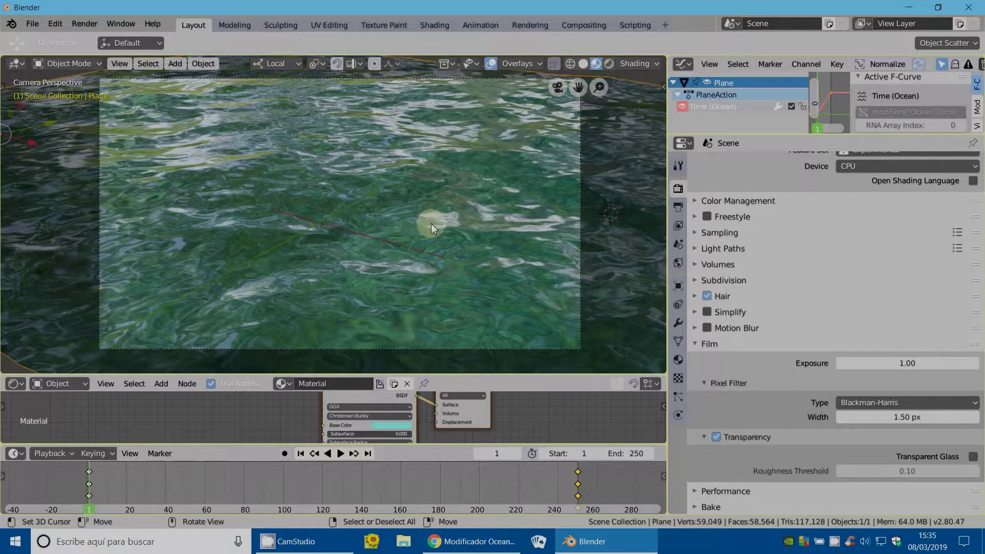
{"action": "scroll", "coordinate": [457, 222], "scroll_direction": "down", "scroll_amount": 3}
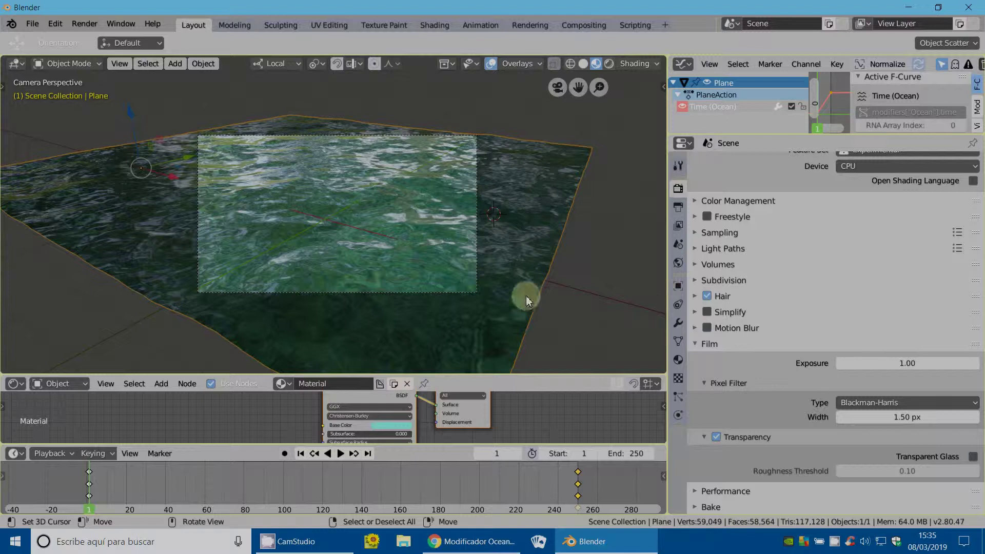
{"action": "left_click", "coordinate": [677, 323]}
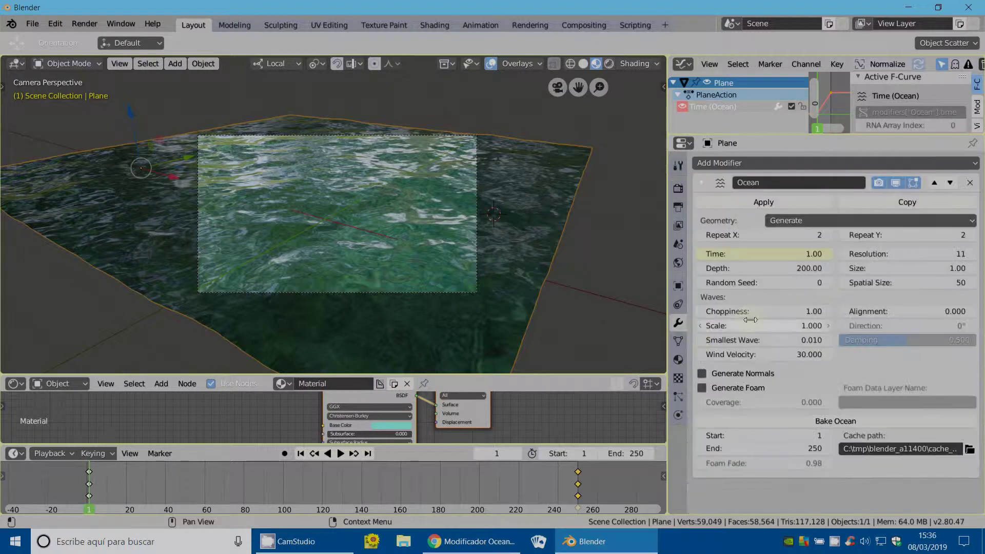
Switch to Solid shading, raise Ocean Scale to 4.300, and play the waves briefly.
{"action": "scroll", "coordinate": [433, 254], "scroll_direction": "up", "scroll_amount": 3}
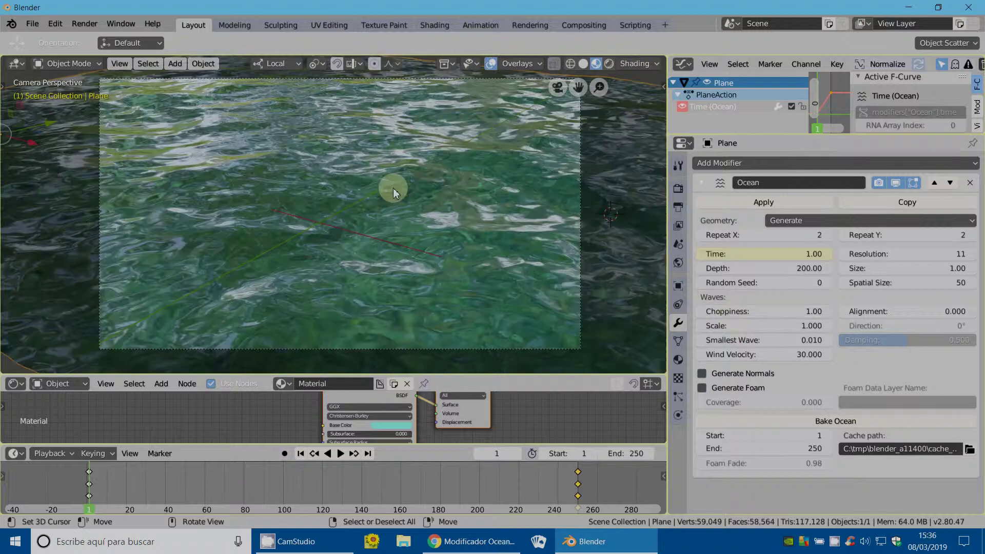
{"action": "left_click", "coordinate": [583, 63]}
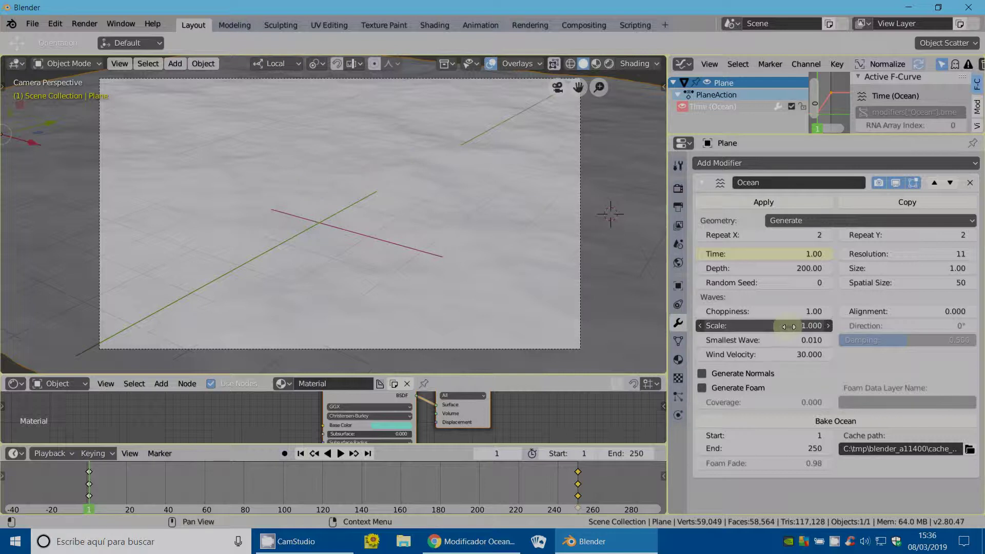
{"action": "left_click_drag", "start_coordinate": [794, 327], "coordinate": [809, 326]}
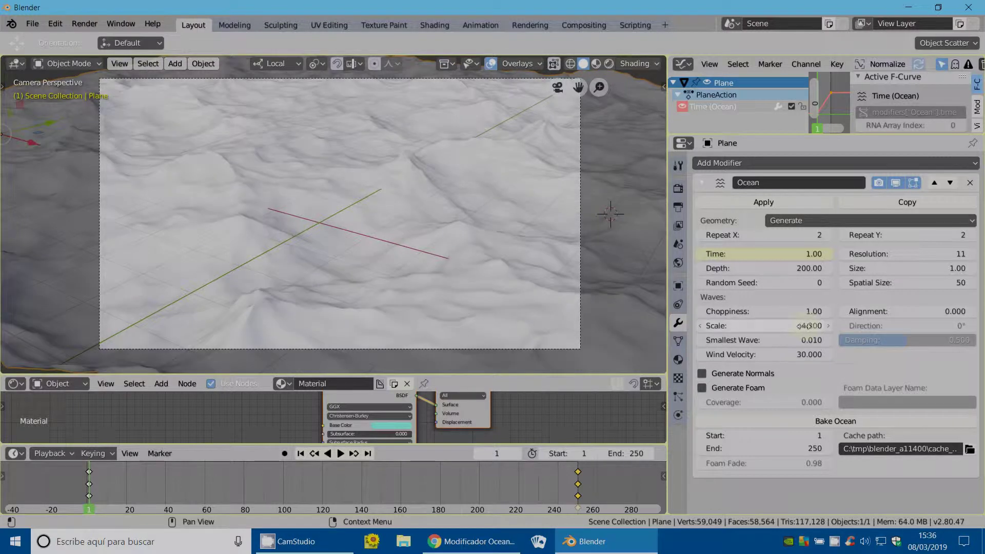
{"action": "left_click", "coordinate": [341, 453]}
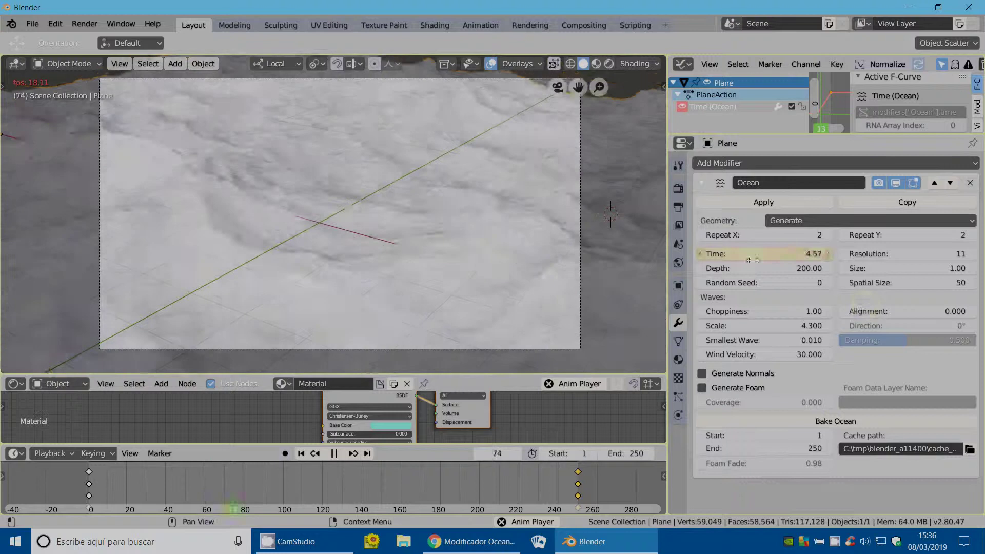
{"action": "key", "text": "Escape"}
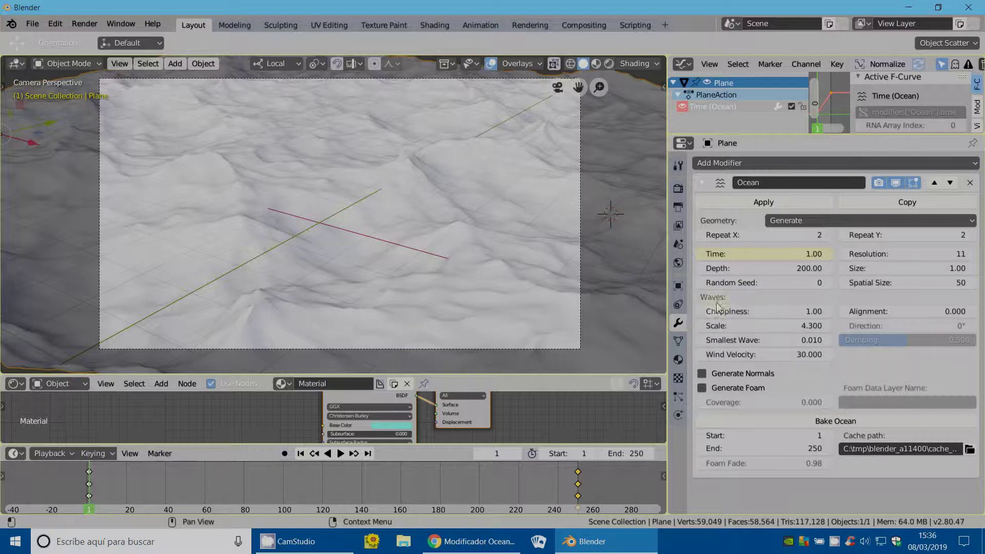
Raise the ocean Choppiness to 2.08.
{"action": "left_click", "coordinate": [800, 315]}
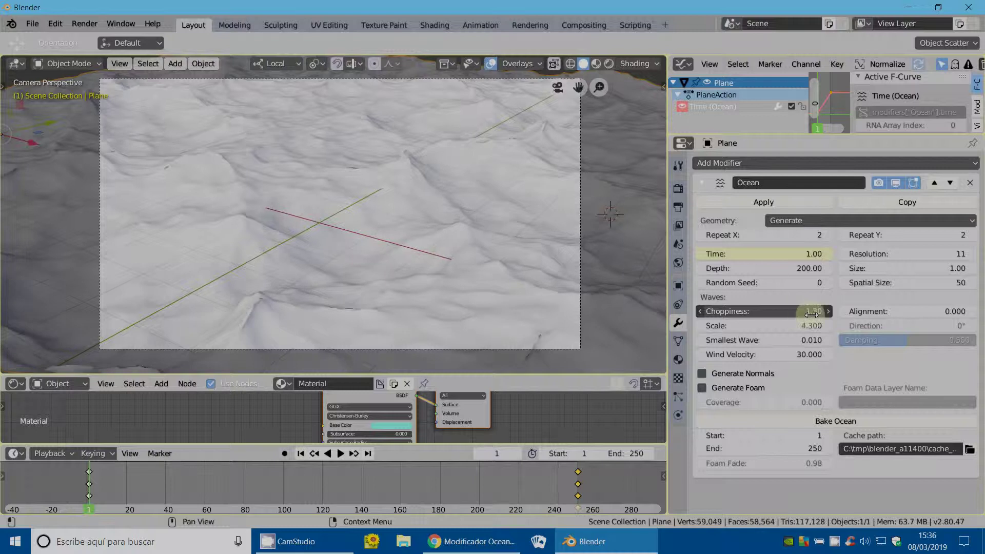
{"action": "left_click_drag", "start_coordinate": [805, 314], "coordinate": [822, 314]}
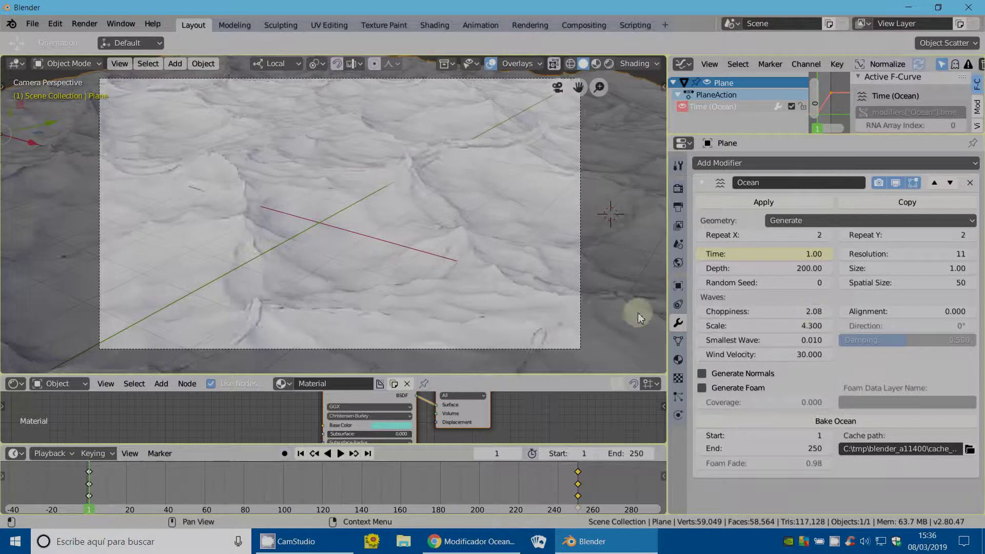
{"action": "scroll", "coordinate": [585, 282], "scroll_direction": "up", "scroll_amount": 2}
{"action": "scroll", "coordinate": [585, 282], "scroll_direction": "up", "scroll_amount": 2}
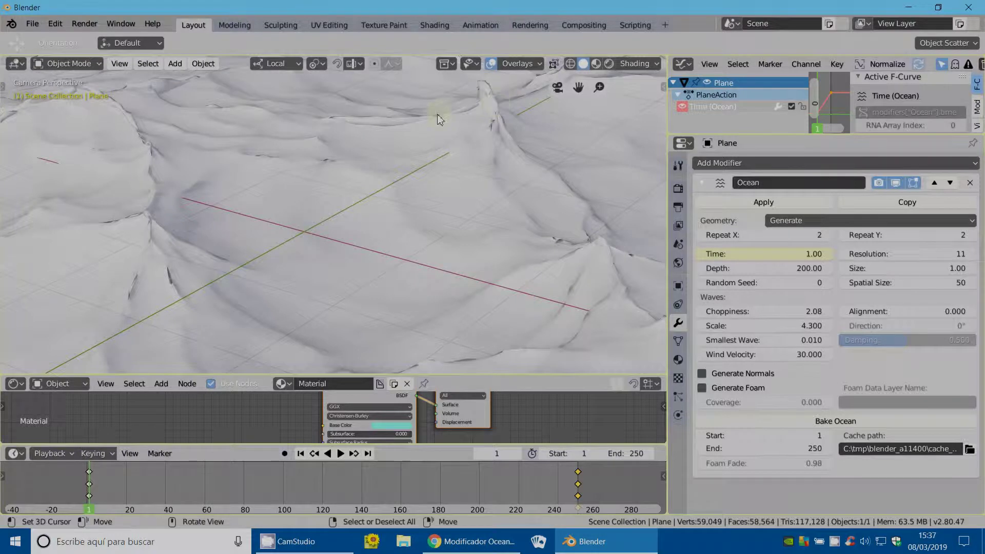
{"action": "scroll", "coordinate": [439, 120], "scroll_direction": "down", "scroll_amount": 2}
{"action": "scroll", "coordinate": [438, 159], "scroll_direction": "down", "scroll_amount": 2}
{"action": "scroll", "coordinate": [436, 171], "scroll_direction": "down", "scroll_amount": 2}
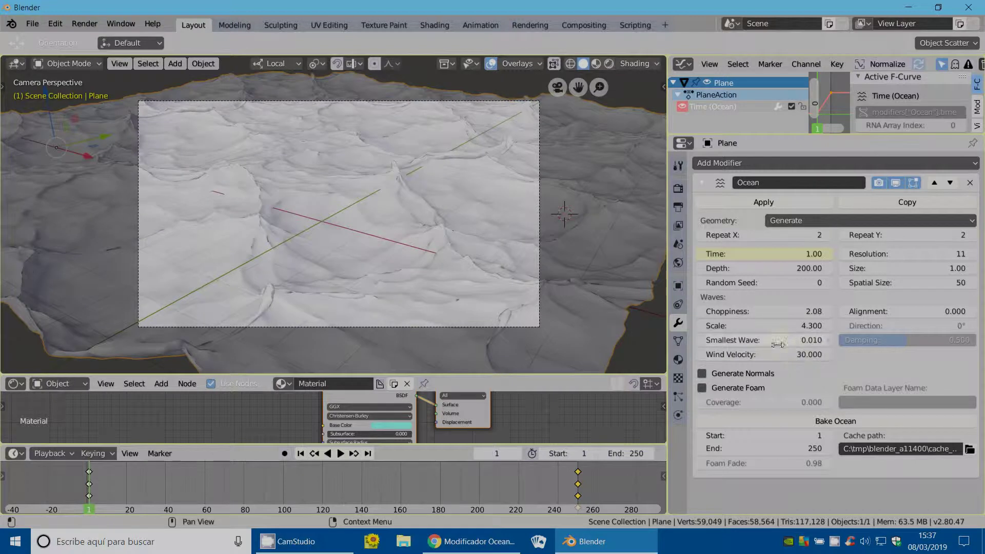
{"action": "scroll", "coordinate": [445, 233], "scroll_direction": "up", "scroll_amount": 2}
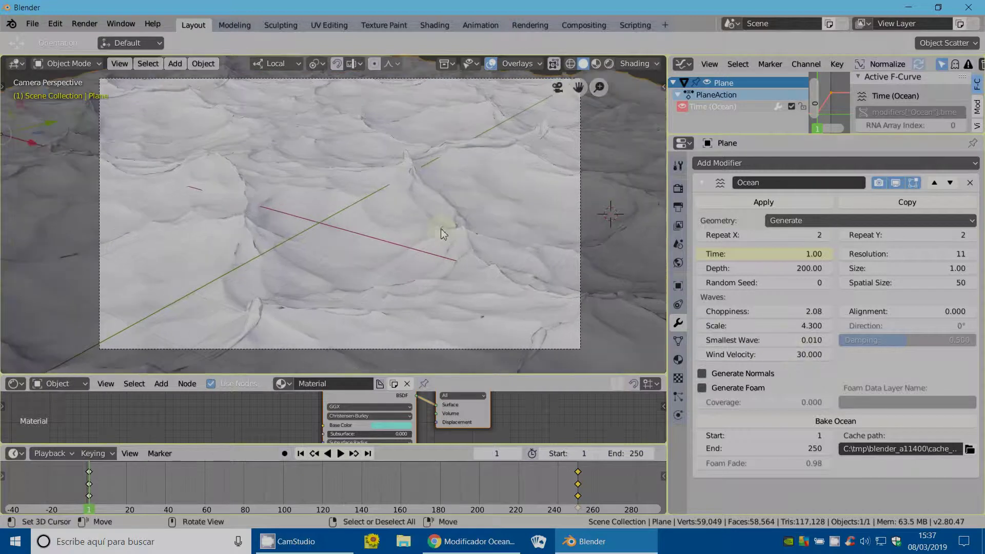
{"action": "scroll", "coordinate": [441, 229], "scroll_direction": "up", "scroll_amount": 1}
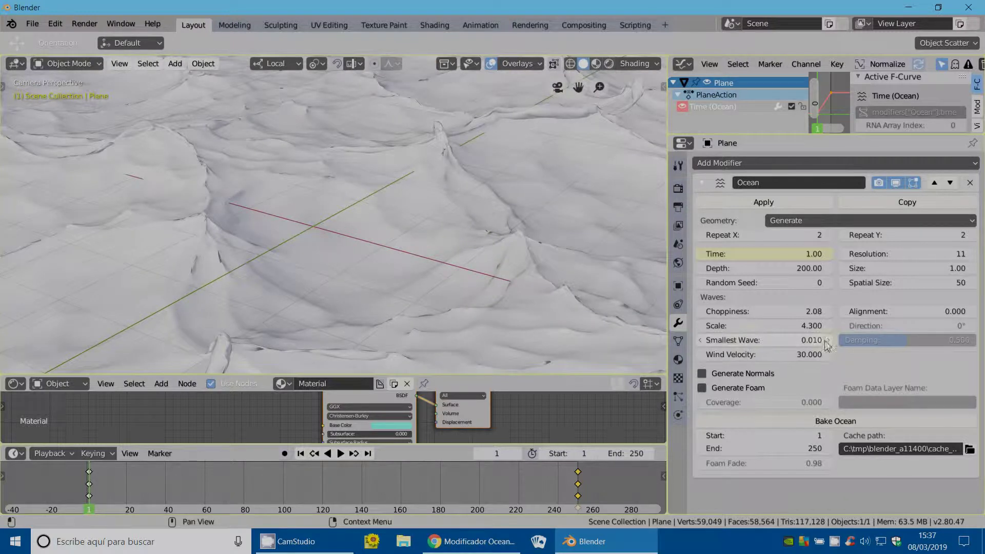
Set Smallest Wave to 0.100 and keep Wind Velocity at 30.
{"action": "left_click_drag", "start_coordinate": [824, 340], "coordinate": [740, 348]}
{"action": "left_click", "coordinate": [827, 340]}
{"action": "type", "text": "0.100"}
{"action": "key", "text": "Return"}
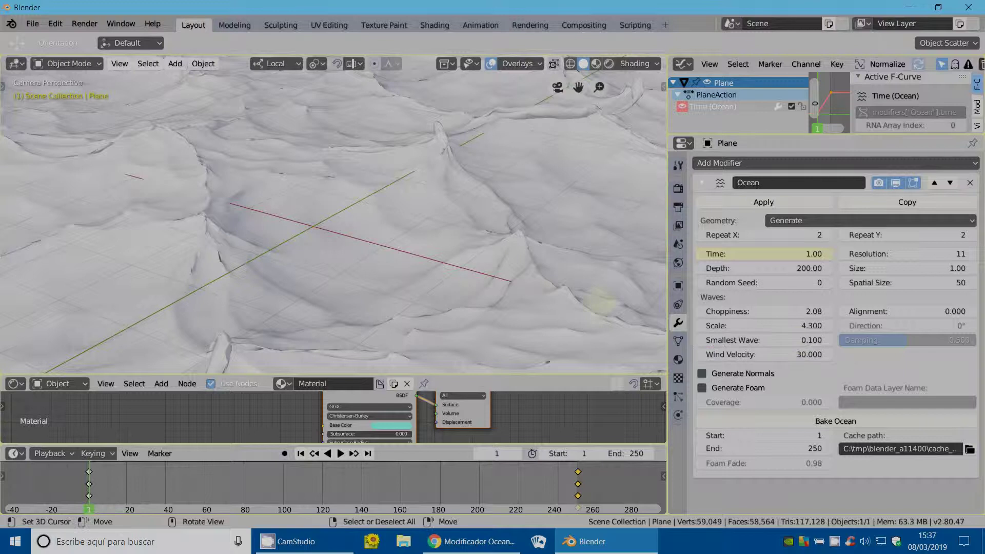
{"action": "scroll", "coordinate": [597, 308], "scroll_direction": "down", "scroll_amount": 2}
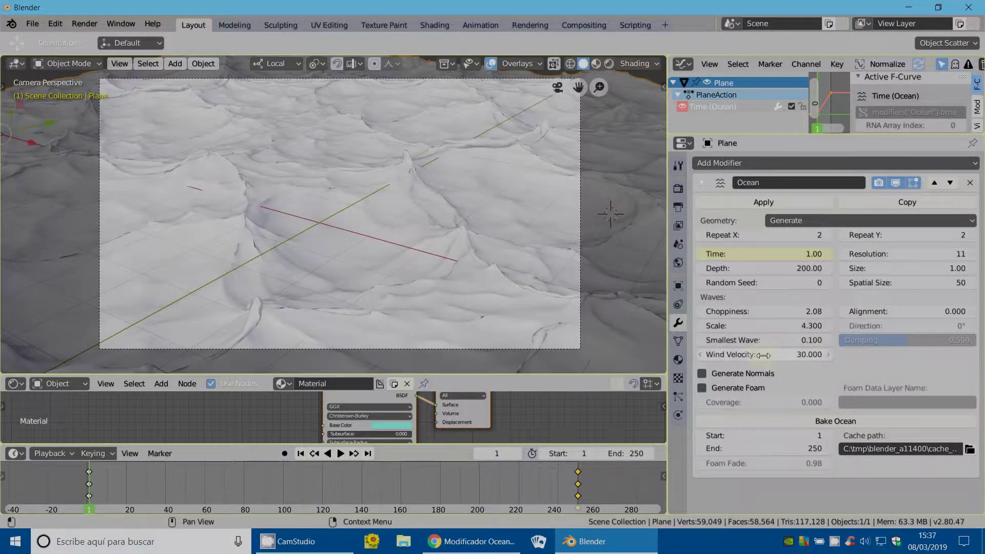
{"action": "mouse_move", "coordinate": [790, 355]}
{"action": "left_mouse_down"}
{"action": "mouse_move", "coordinate": [749, 354]}
{"action": "mouse_move", "coordinate": [811, 355]}
{"action": "left_mouse_up"}
{"action": "left_click", "coordinate": [796, 356]}
{"action": "type", "text": "3"}
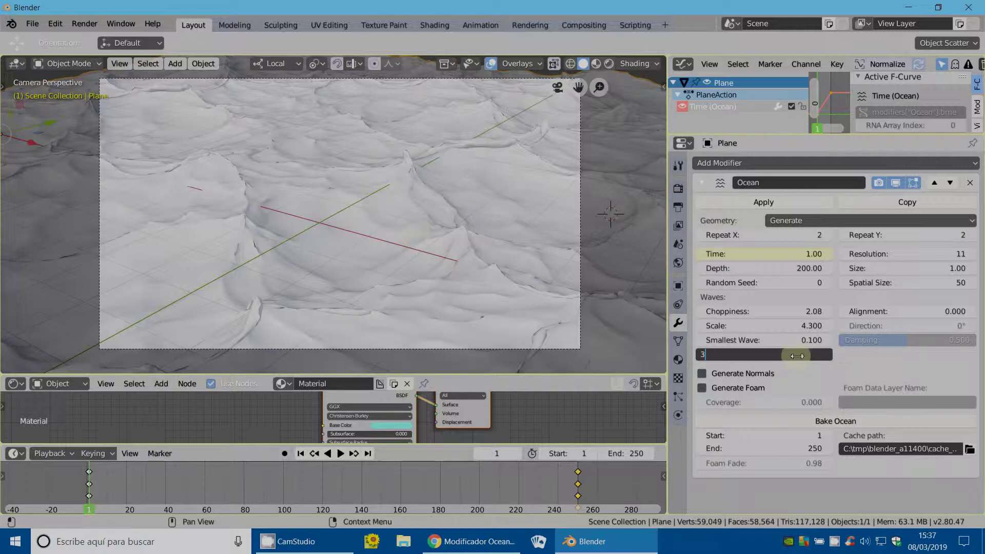
{"action": "type", "text": "0.000"}
{"action": "key", "text": "Return"}
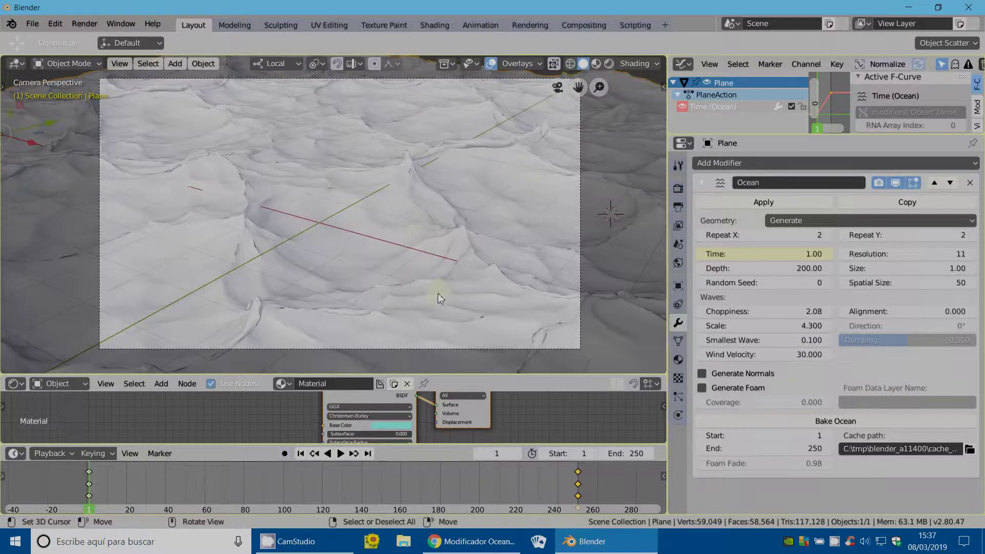
Preview the waves animating and lower the wave Scale to 2.400.
{"action": "left_click", "coordinate": [339, 458]}
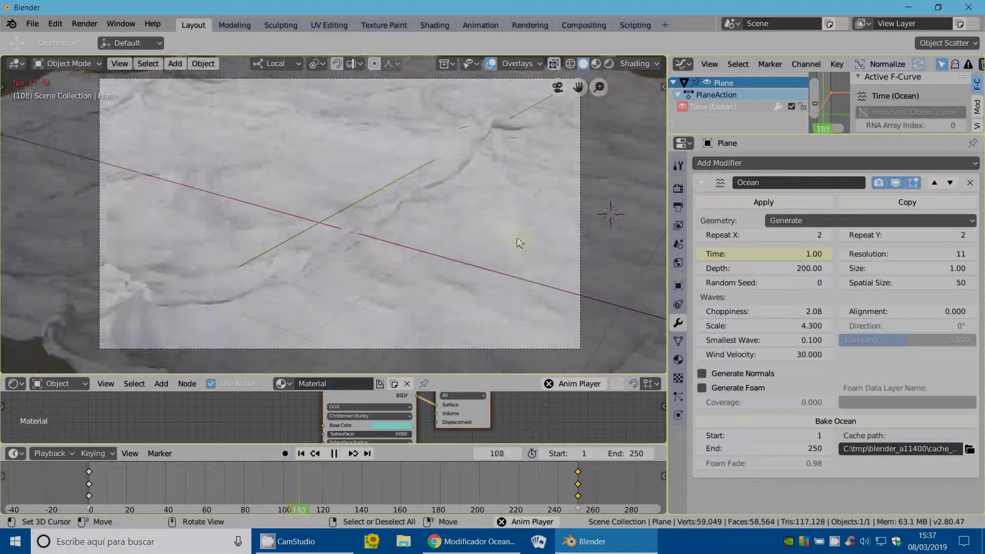
{"action": "left_click", "coordinate": [440, 237]}
{"action": "key", "text": "Escape"}
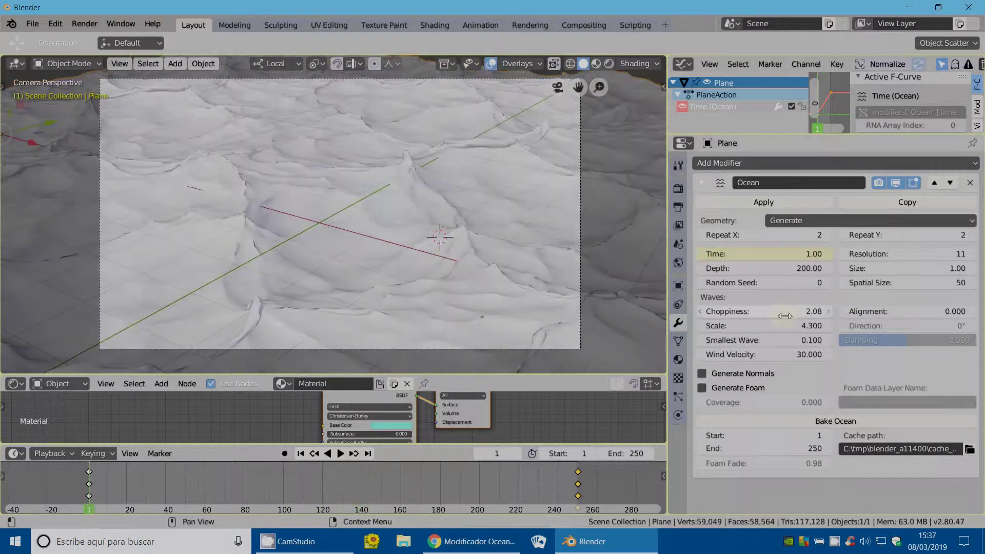
{"action": "mouse_move", "coordinate": [781, 325]}
{"action": "left_mouse_down"}
{"action": "mouse_move", "coordinate": [759, 330]}
{"action": "mouse_move", "coordinate": [769, 328]}
{"action": "left_mouse_up"}
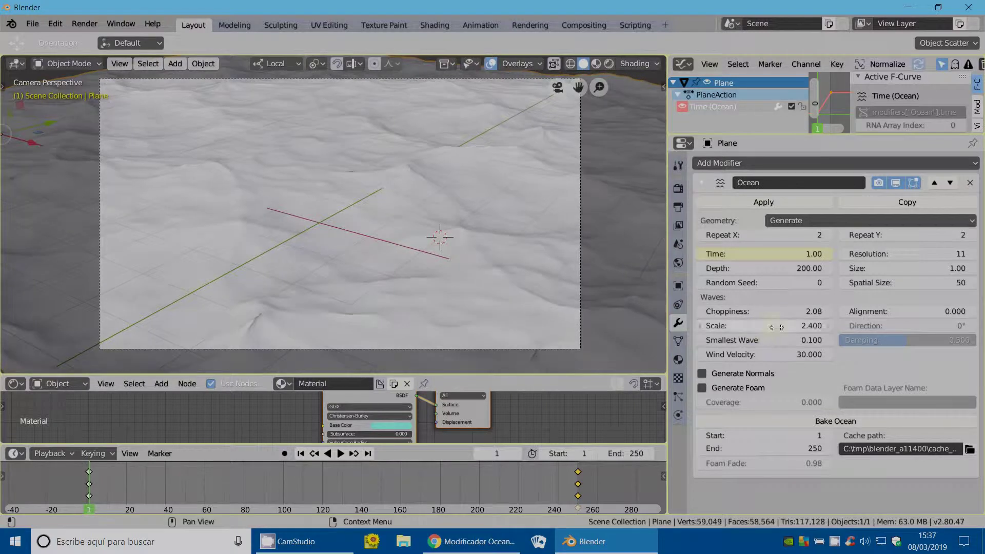
{"action": "left_click", "coordinate": [340, 454]}
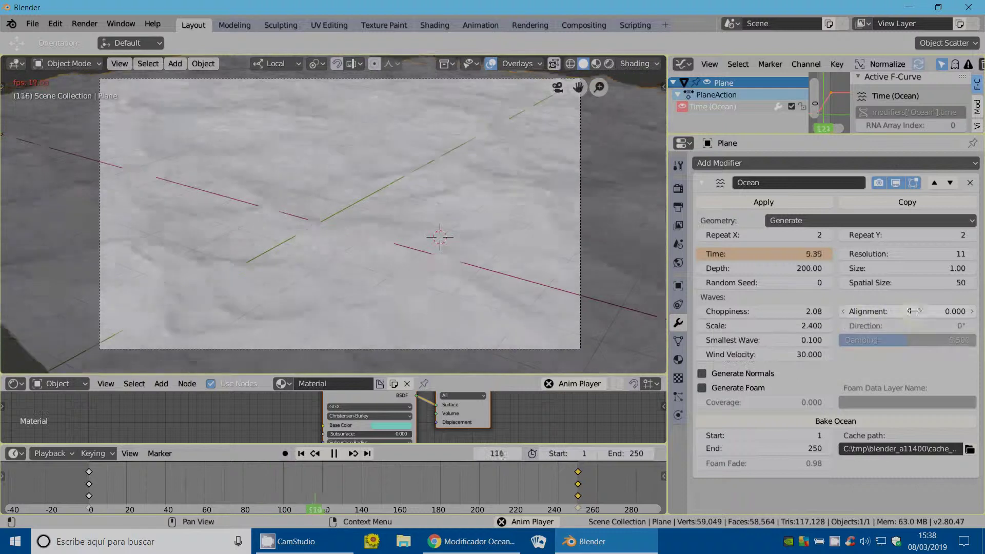
Set wave Alignment to 7.5 and Direction to 180°.
{"action": "left_click_drag", "start_coordinate": [912, 312], "coordinate": [955, 315]}
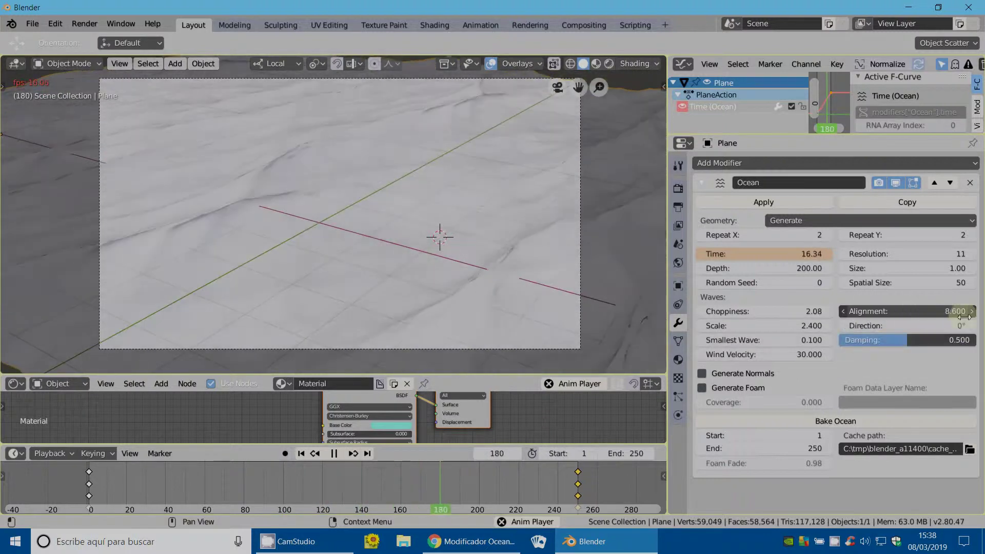
{"action": "left_click_drag", "start_coordinate": [956, 315], "coordinate": [912, 312]}
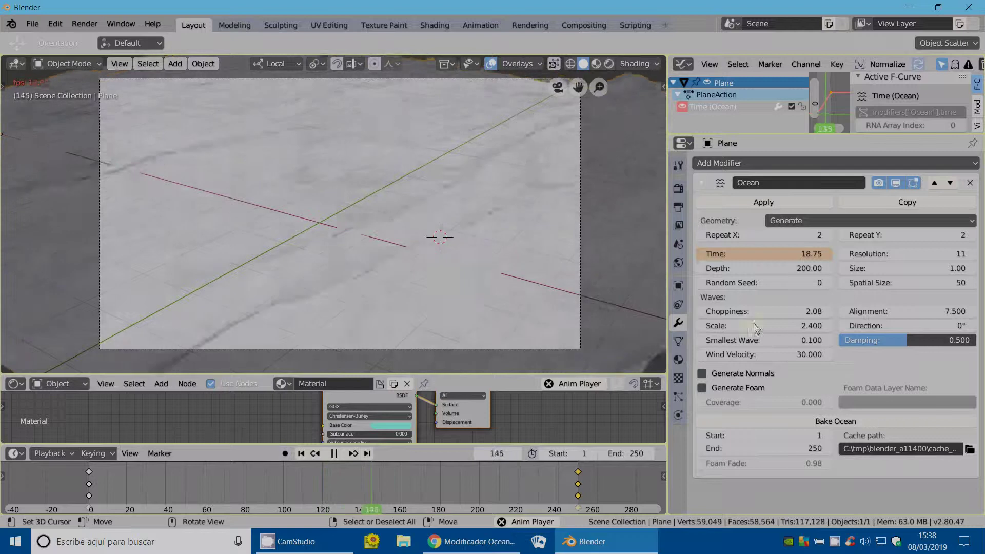
{"action": "left_click", "coordinate": [868, 325]}
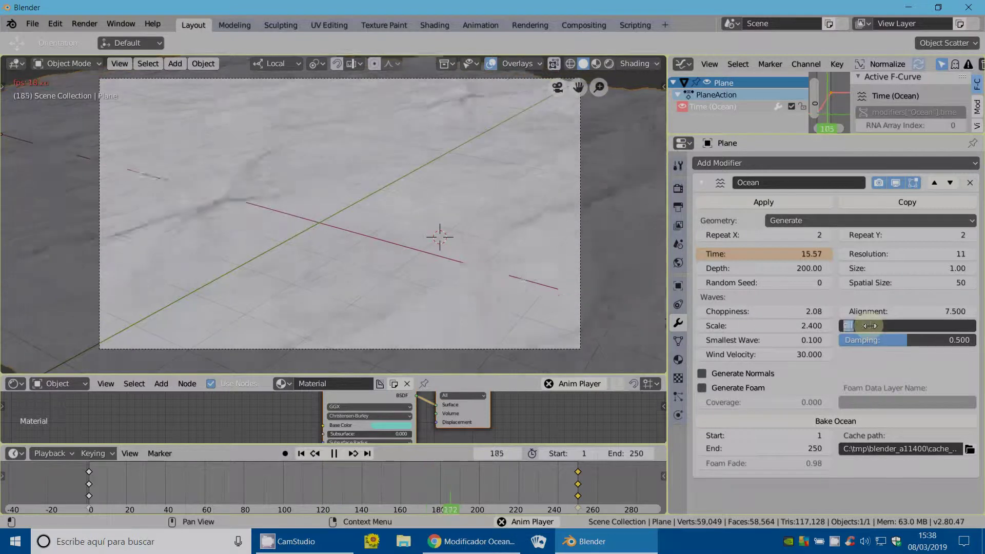
{"action": "type", "text": "18"}
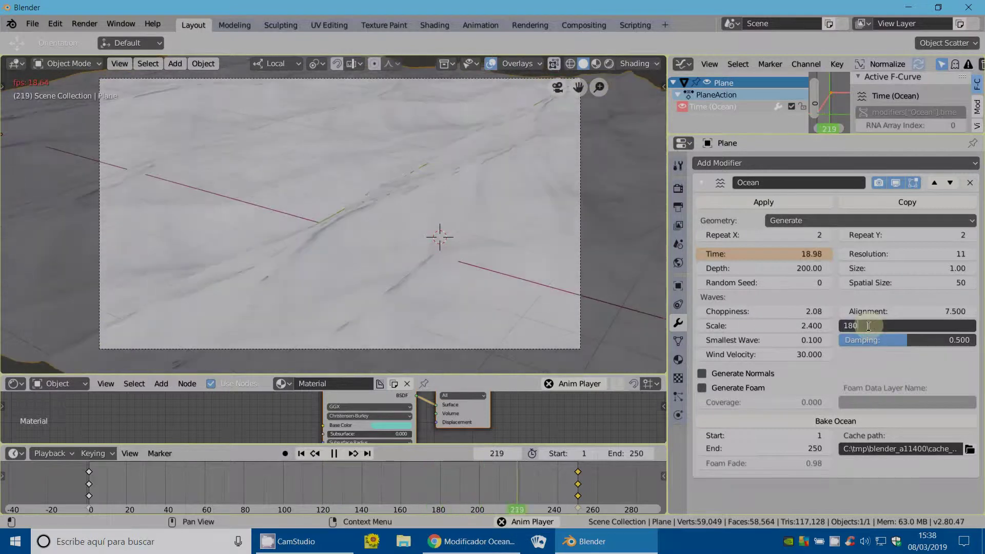
{"action": "type", "text": "0"}
{"action": "key", "text": "Return"}
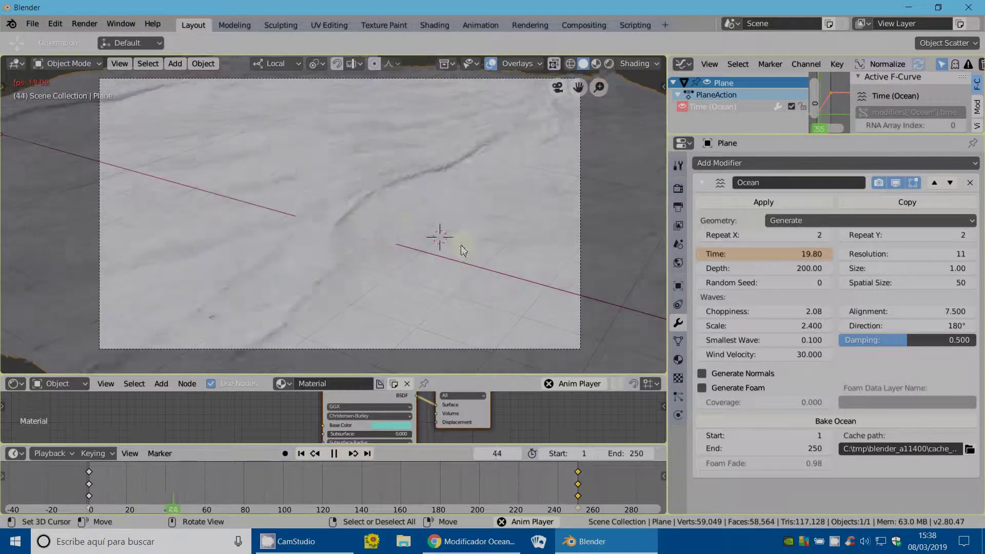
Try Direction 90° then settle on 270°, and lower Alignment to 2.2.
{"action": "left_click_drag", "start_coordinate": [918, 326], "coordinate": [893, 326]}
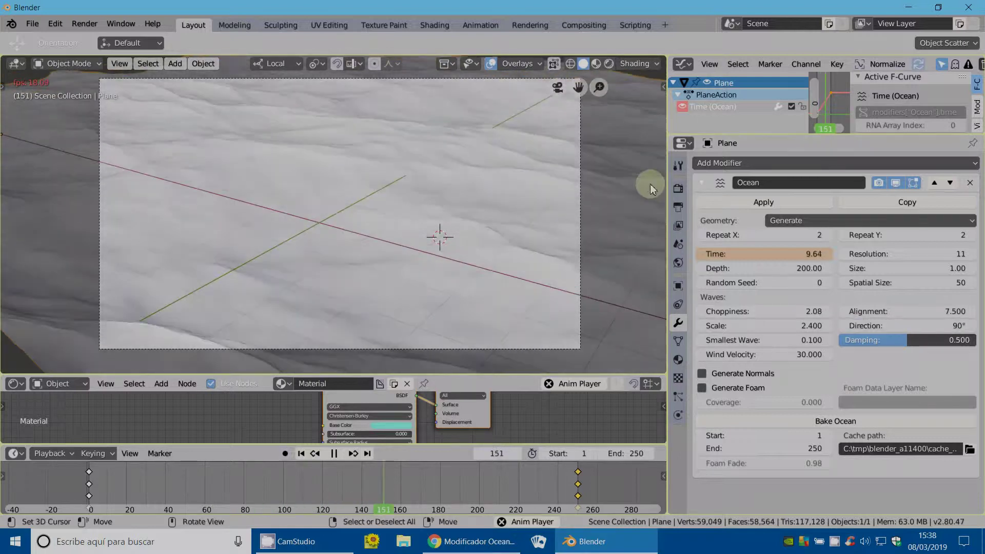
{"action": "left_click", "coordinate": [939, 326]}
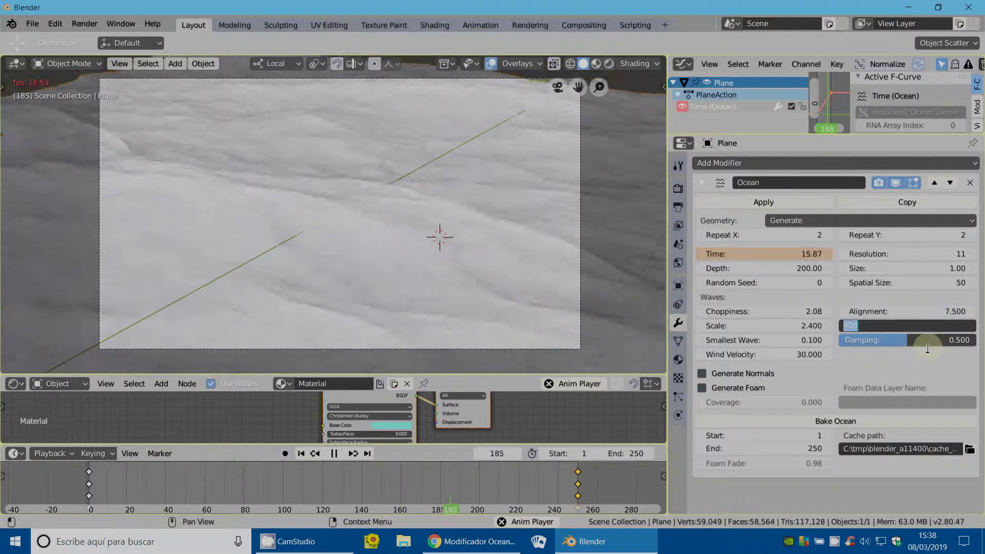
{"action": "type", "text": "270"}
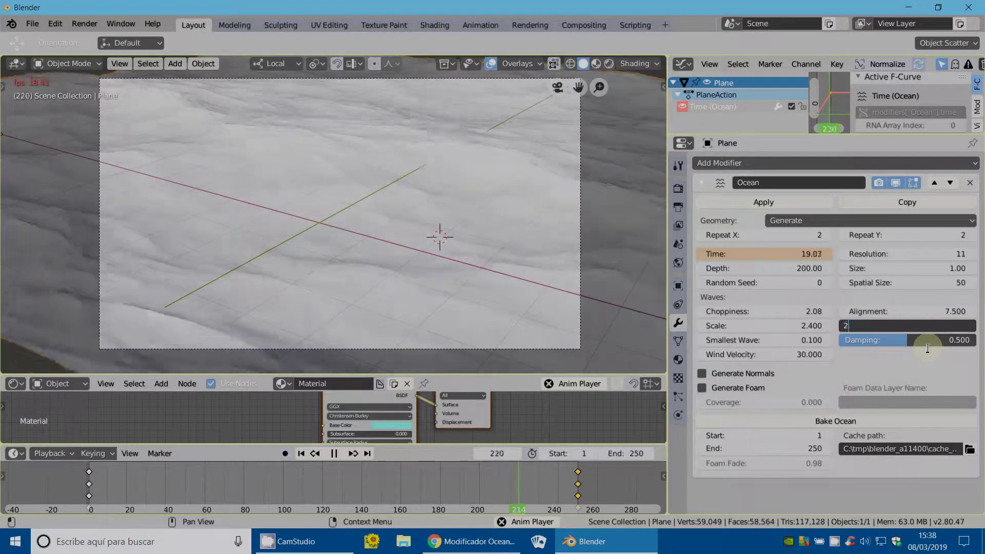
{"action": "key", "text": "Return"}
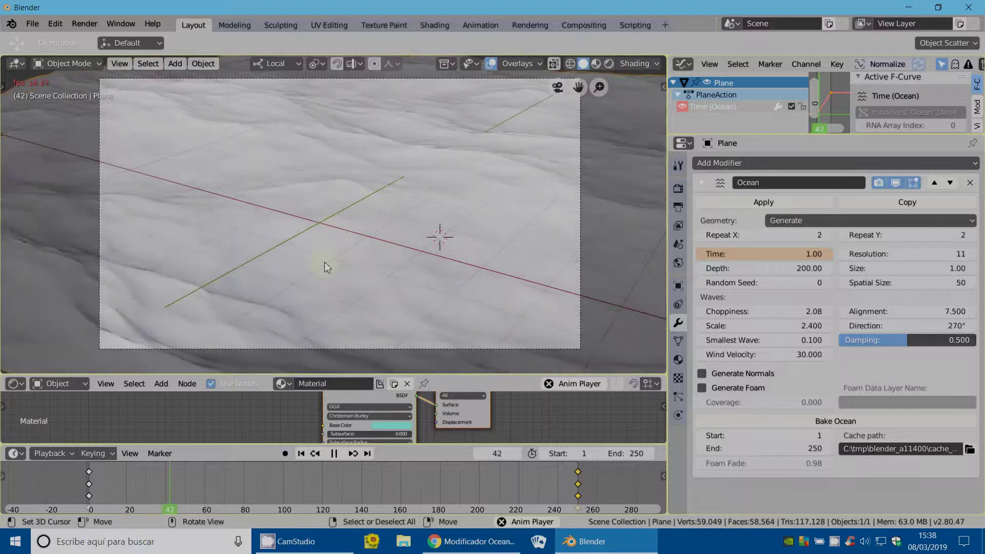
{"action": "mouse_move", "coordinate": [937, 312]}
{"action": "left_mouse_down"}
{"action": "mouse_move", "coordinate": [890, 313]}
{"action": "mouse_move", "coordinate": [904, 313]}
{"action": "left_mouse_up"}
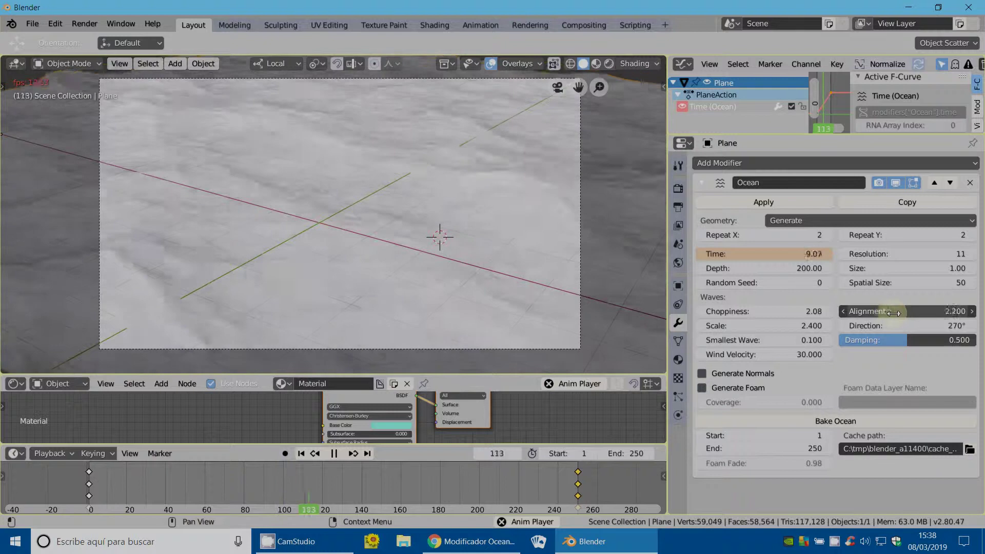
{"action": "mouse_move", "coordinate": [373, 193]}
{"action": "middle_mouse_down"}
{"action": "mouse_move", "coordinate": [214, 301]}
{"action": "mouse_move", "coordinate": [506, 226]}
{"action": "middle_mouse_up"}
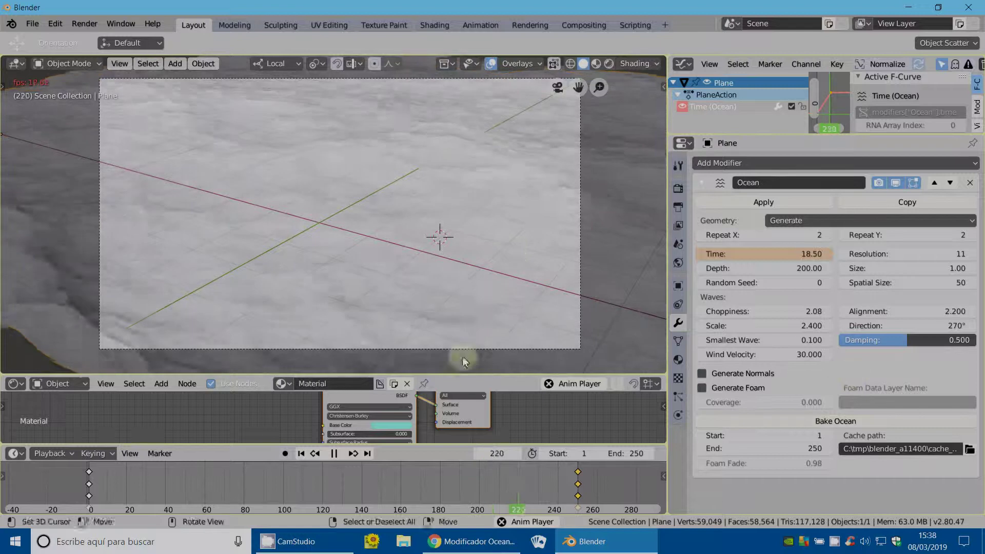
Check the Ocean modifier manual and reference node image, then return to Blender.
{"action": "left_click", "coordinate": [472, 543]}
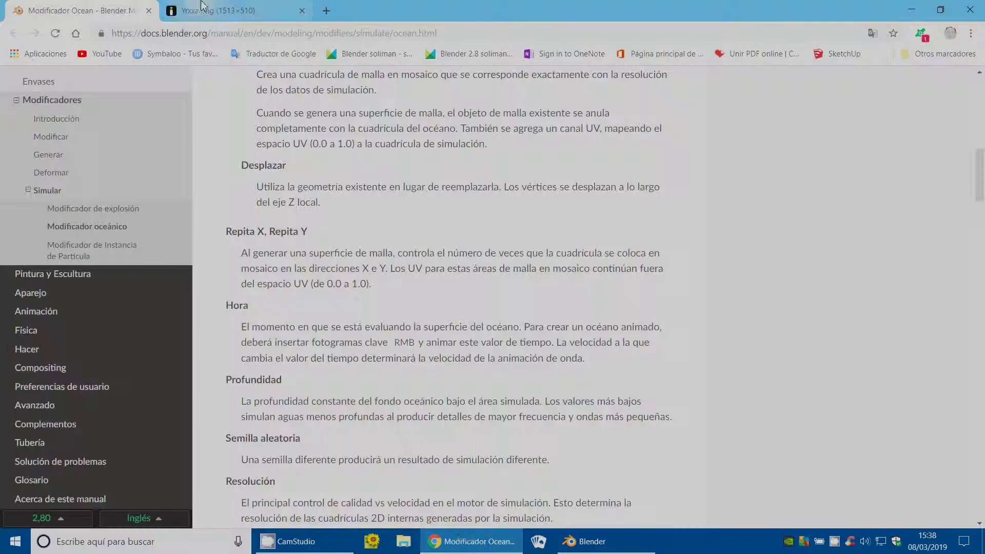
{"action": "left_click", "coordinate": [211, 9]}
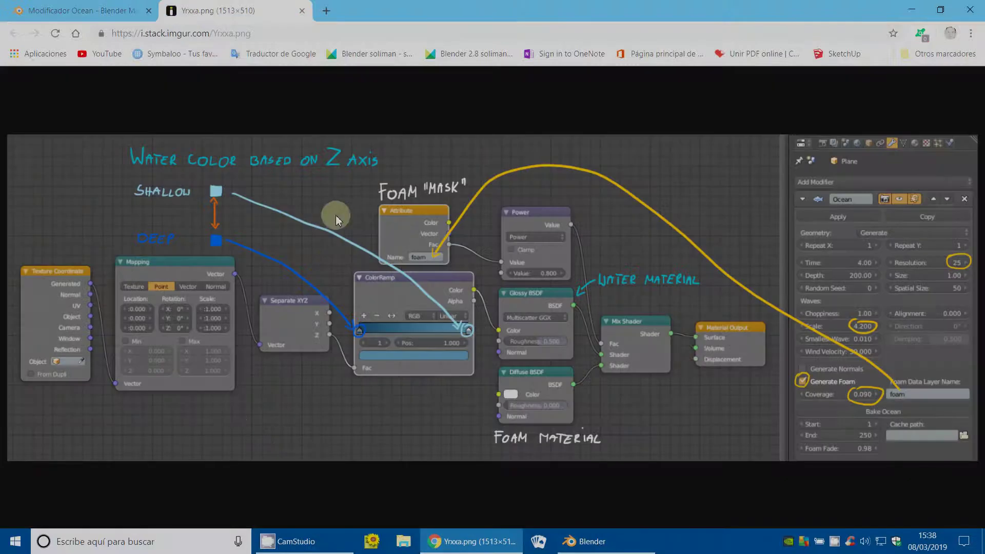
{"action": "left_click", "coordinate": [609, 541]}
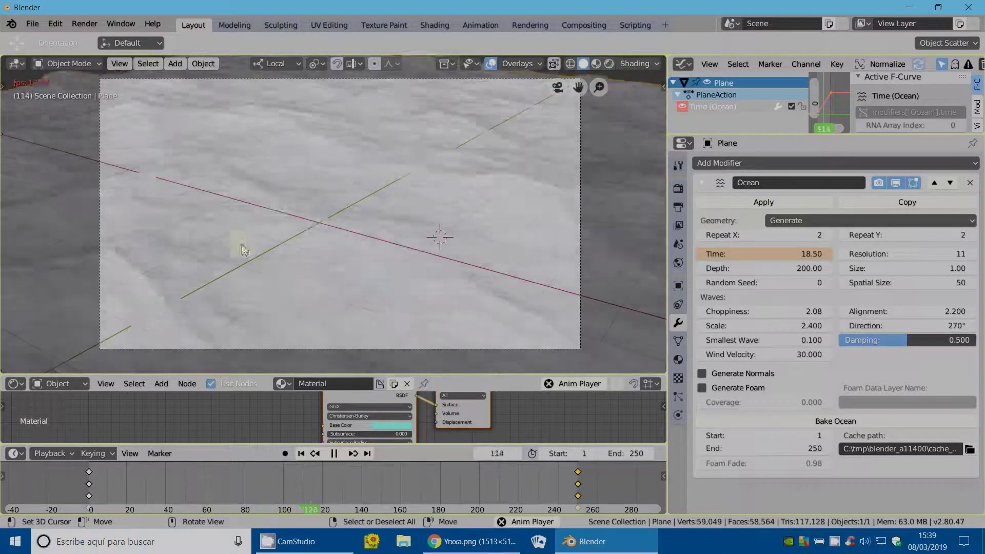
Stop the animation at frame 144 and render it as a still with F12.
{"action": "left_click", "coordinate": [334, 454]}
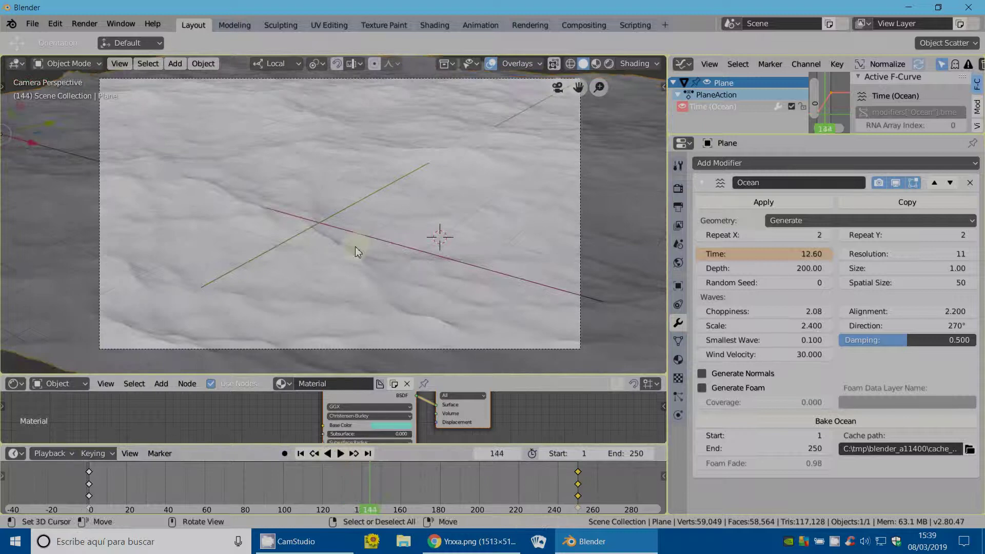
{"action": "key", "text": "F12"}
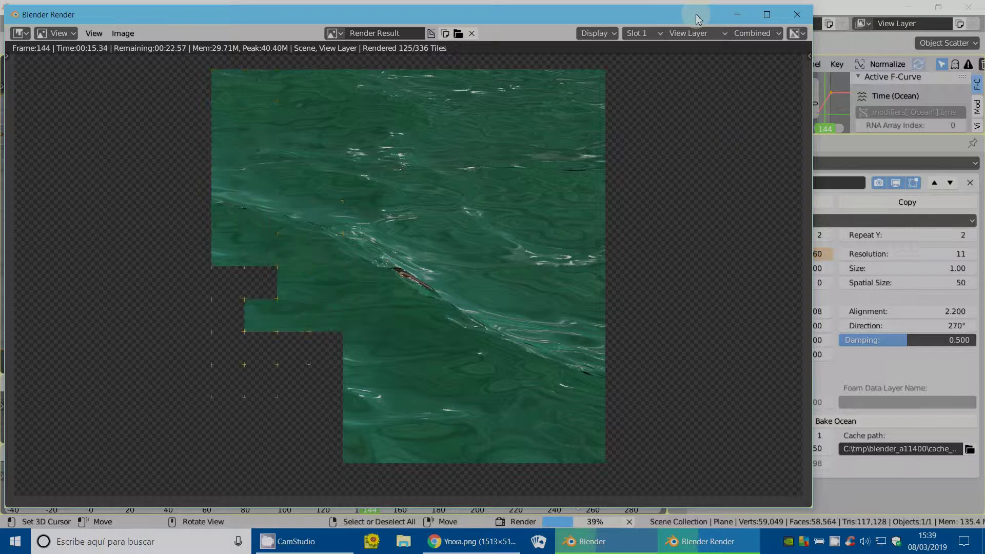
{"action": "mouse_move", "coordinate": [727, 18]}
{"action": "left_mouse_down"}
{"action": "mouse_move", "coordinate": [785, 134]}
{"action": "mouse_move", "coordinate": [727, 32]}
{"action": "left_mouse_up"}
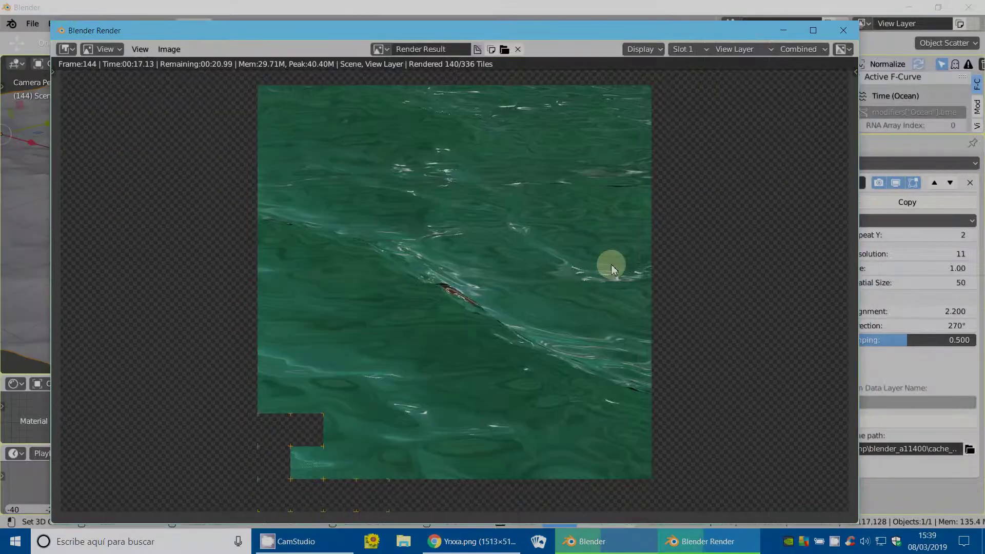
{"action": "scroll", "coordinate": [565, 261], "scroll_direction": "down", "scroll_amount": 1}
{"action": "left_click", "coordinate": [784, 30]}
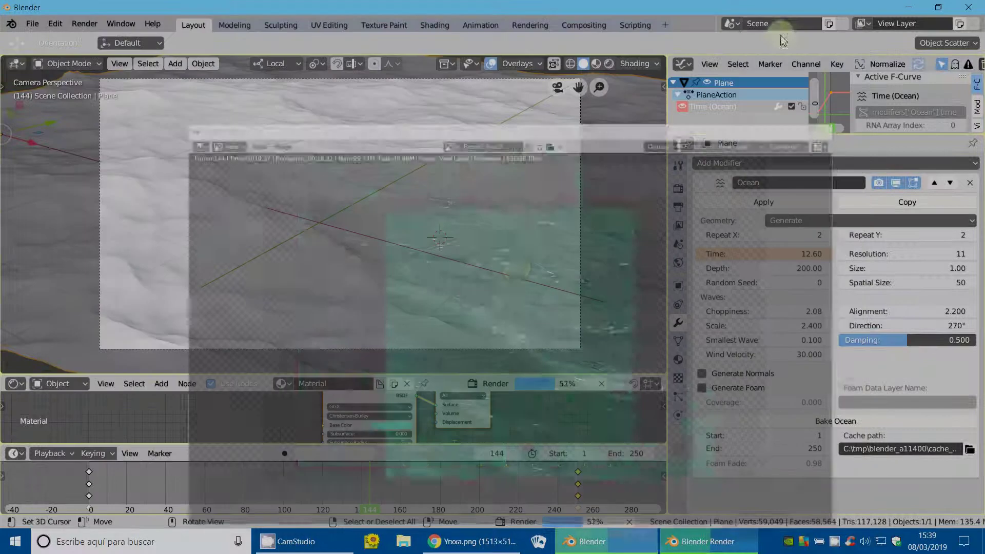
Show Material Preview, lower Ocean Resolution to 9, and close the finished render.
{"action": "left_click", "coordinate": [596, 63]}
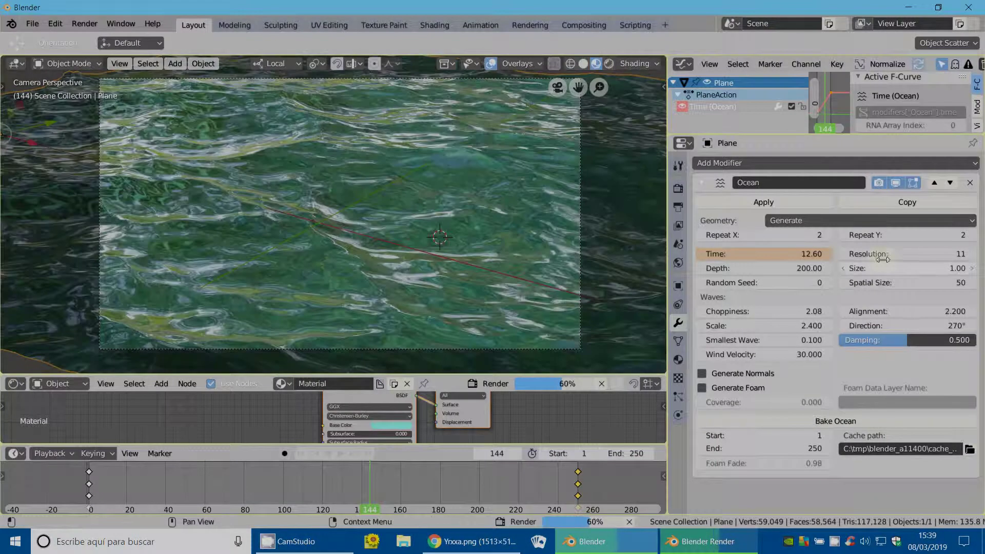
{"action": "left_click", "coordinate": [846, 254]}
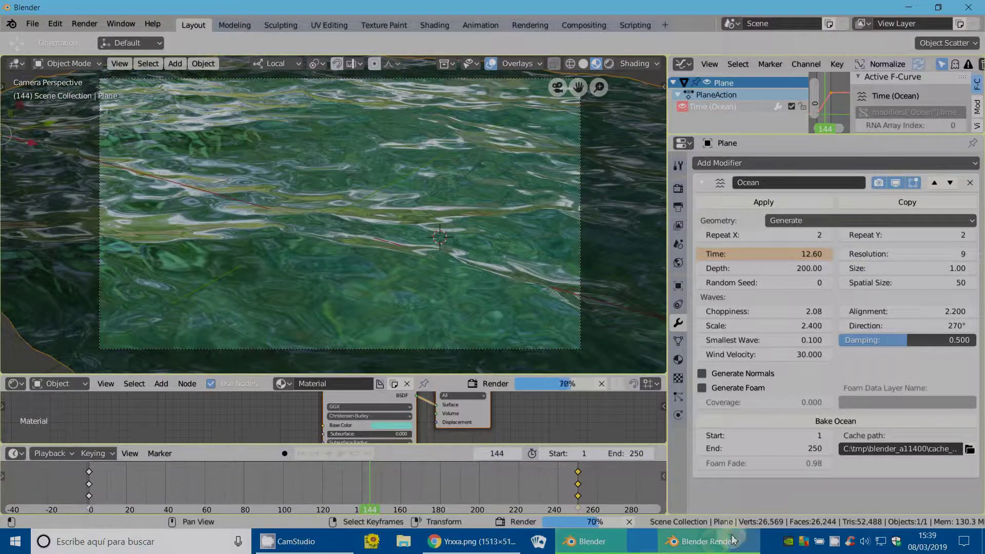
{"action": "left_click", "coordinate": [703, 542]}
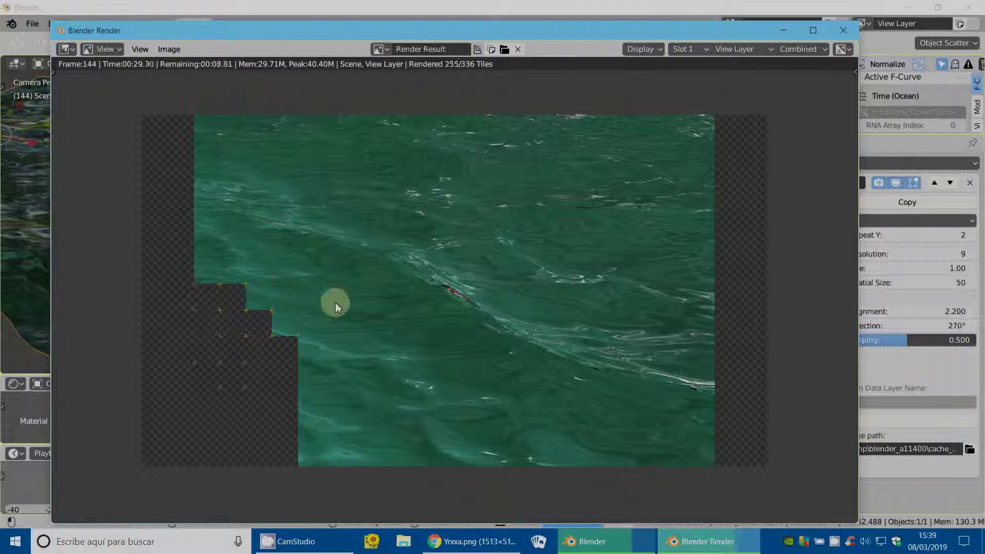
{"action": "scroll", "coordinate": [596, 300], "scroll_direction": "up", "scroll_amount": 1}
{"action": "scroll", "coordinate": [596, 300], "scroll_direction": "up", "scroll_amount": 1}
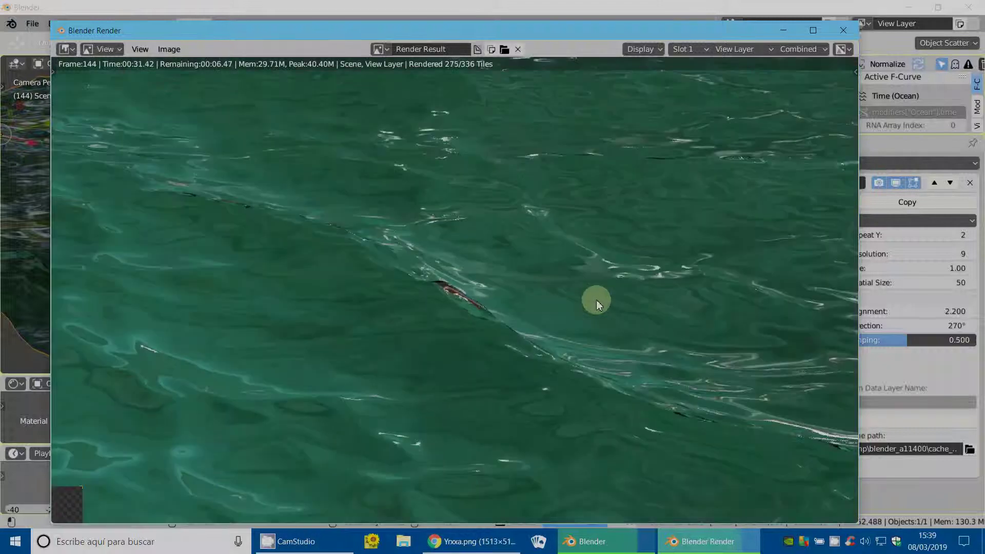
{"action": "scroll", "coordinate": [465, 303], "scroll_direction": "up", "scroll_amount": 2}
{"action": "scroll", "coordinate": [462, 305], "scroll_direction": "up", "scroll_amount": 1}
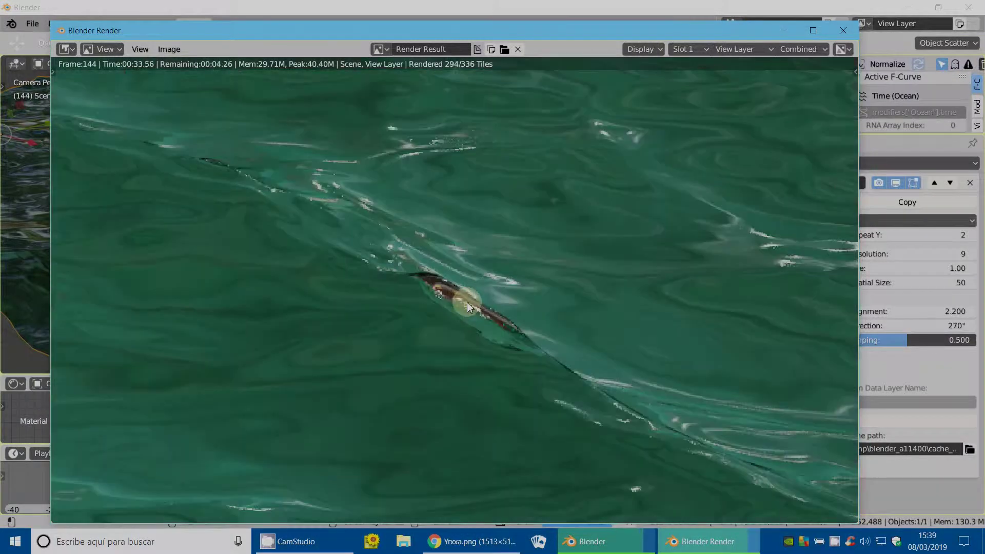
{"action": "scroll", "coordinate": [470, 302], "scroll_direction": "down", "scroll_amount": 1}
{"action": "scroll", "coordinate": [470, 302], "scroll_direction": "down", "scroll_amount": 1}
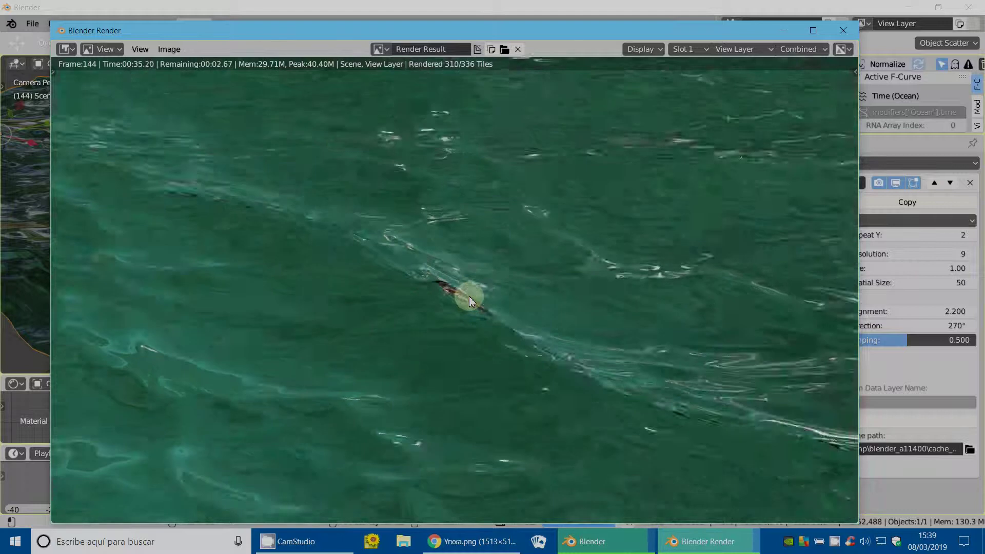
{"action": "scroll", "coordinate": [468, 298], "scroll_direction": "down", "scroll_amount": 1}
{"action": "scroll", "coordinate": [466, 294], "scroll_direction": "down", "scroll_amount": 1}
{"action": "scroll", "coordinate": [466, 295], "scroll_direction": "up", "scroll_amount": 2}
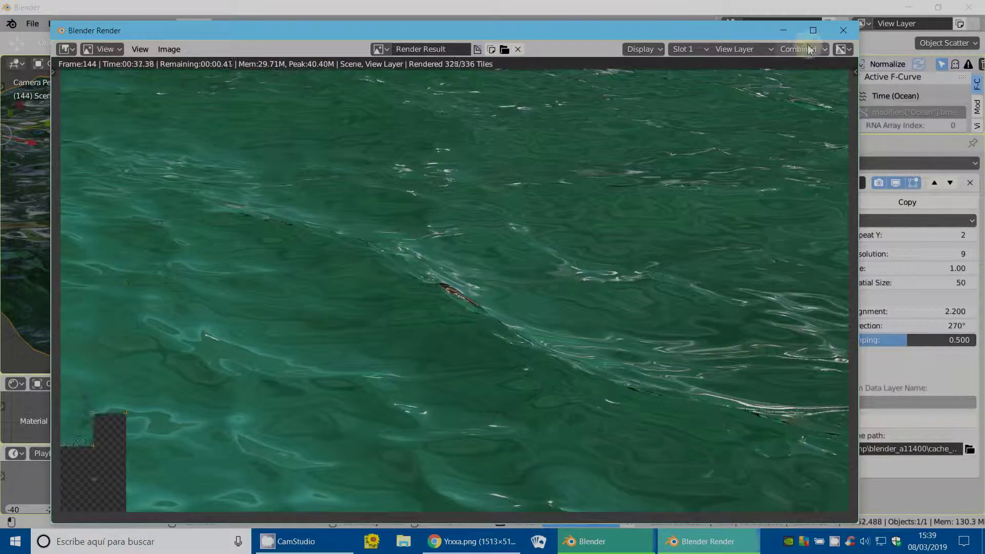
{"action": "left_click", "coordinate": [368, 253]}
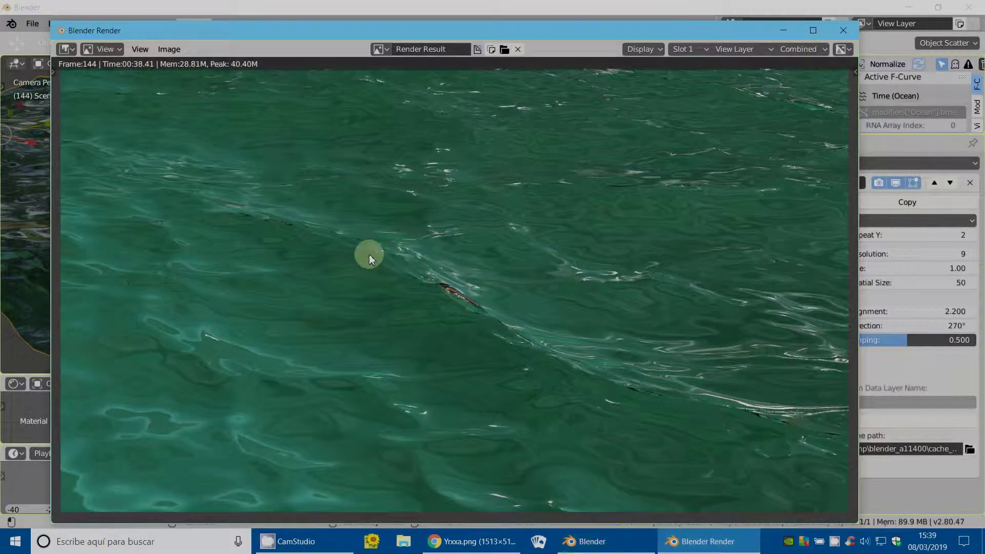
{"action": "left_click", "coordinate": [842, 33]}
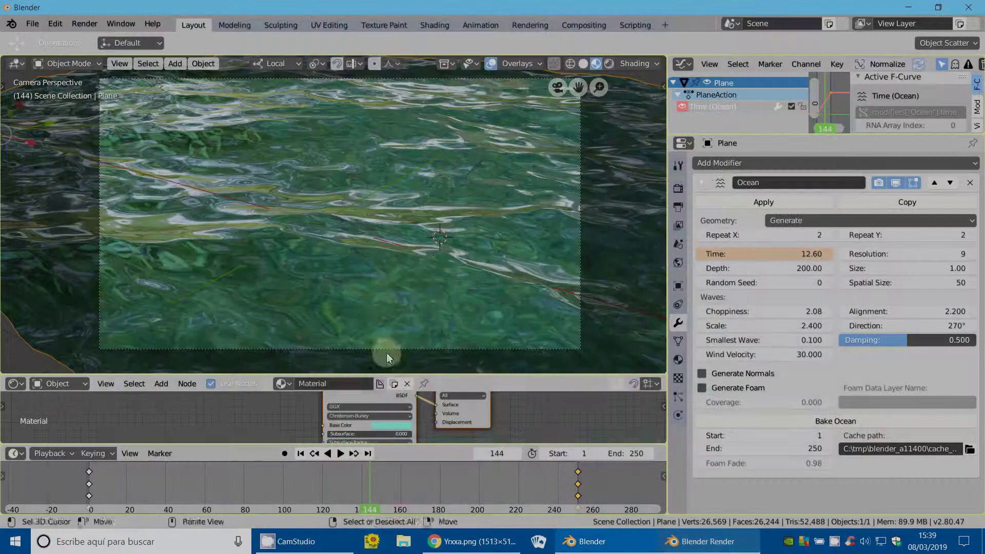
Start timeline playback and switch to the camera view with Numpad 0.
{"action": "left_click", "coordinate": [340, 454]}
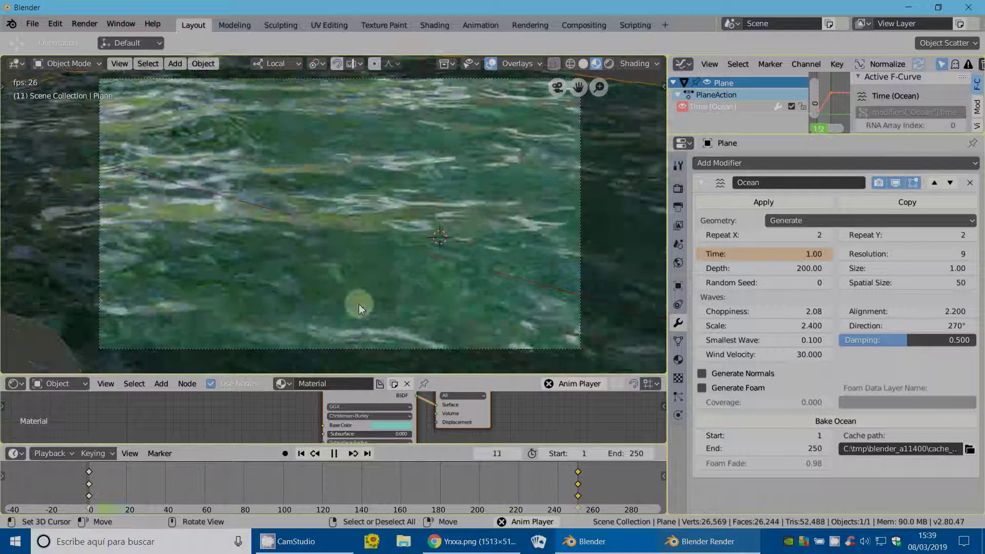
{"action": "key", "text": "KP_0"}
{"action": "key", "text": "KP_0"}
{"action": "key", "text": "KP_0"}
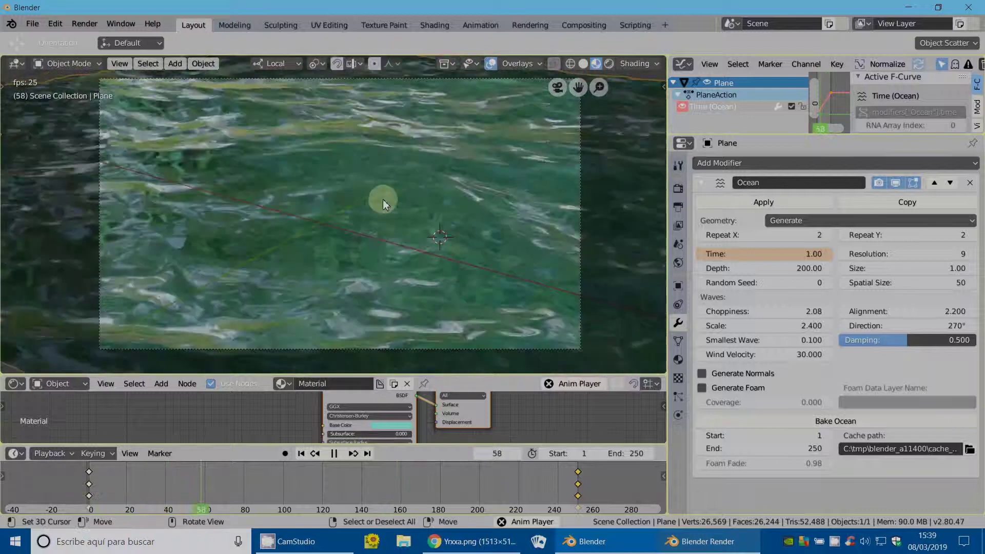